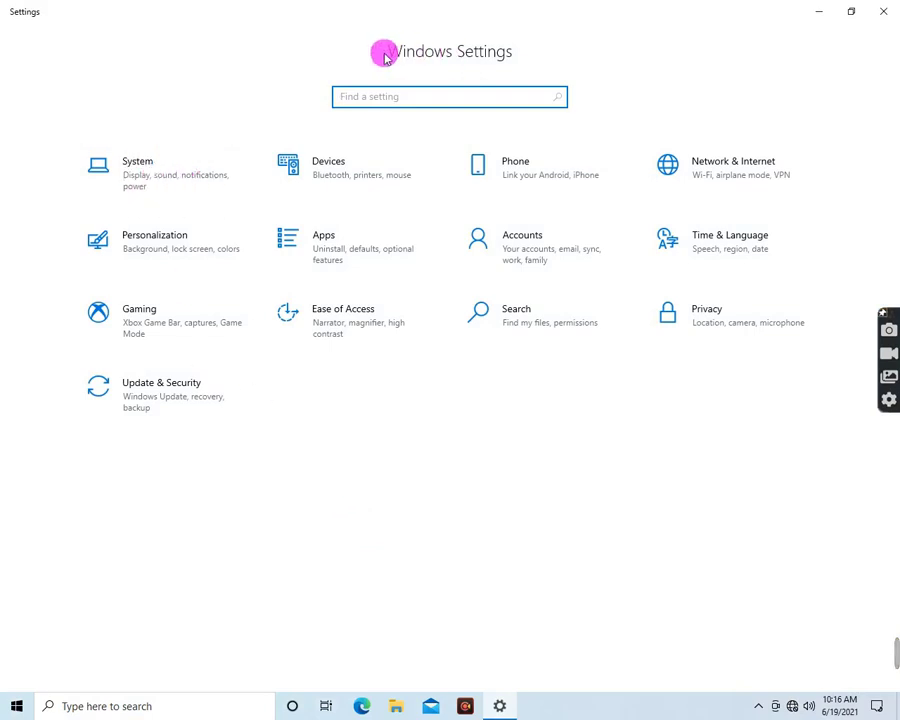
Step: Open the advanced system settings from the PC's About information
click(139, 165)
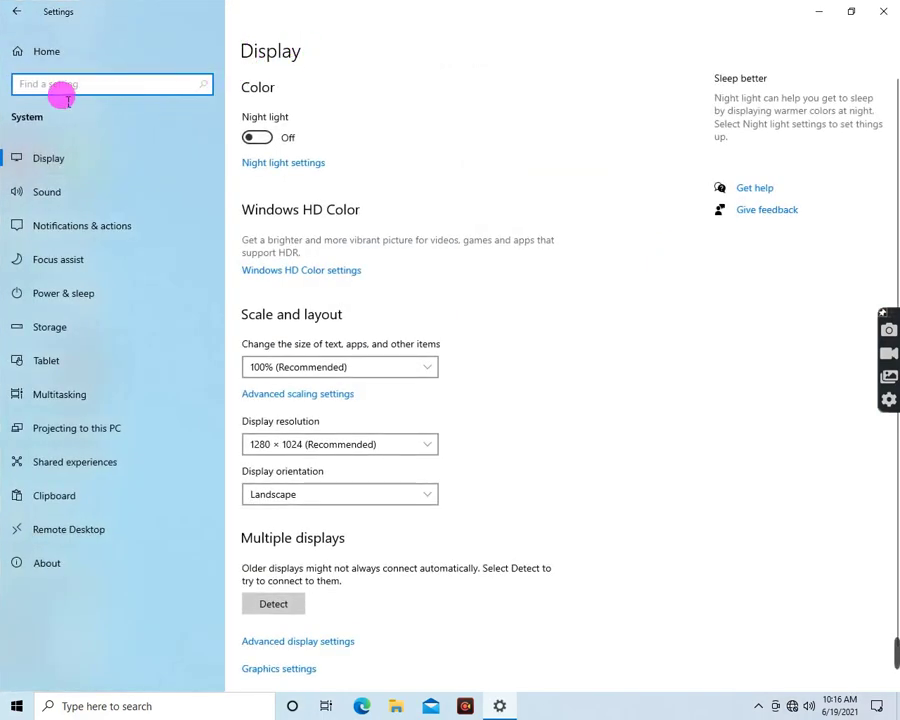
click(44, 563)
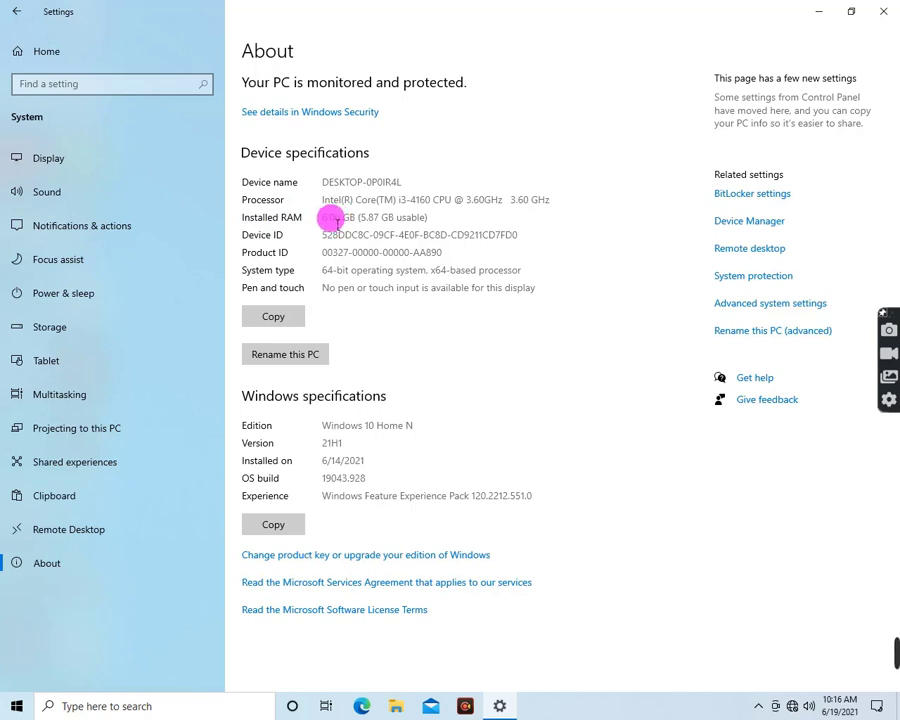
click(785, 310)
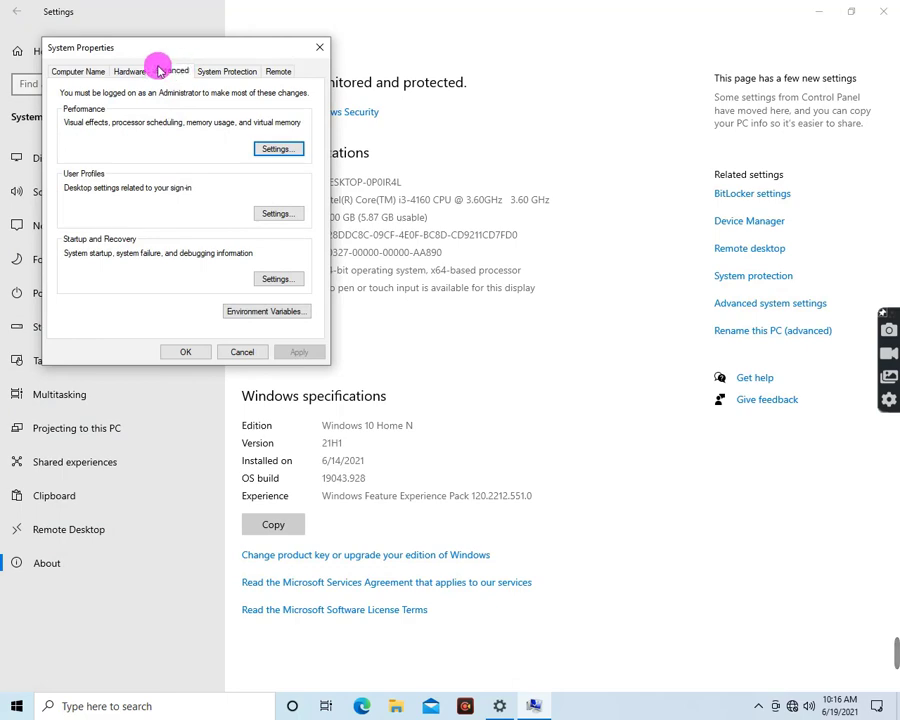
click(278, 149)
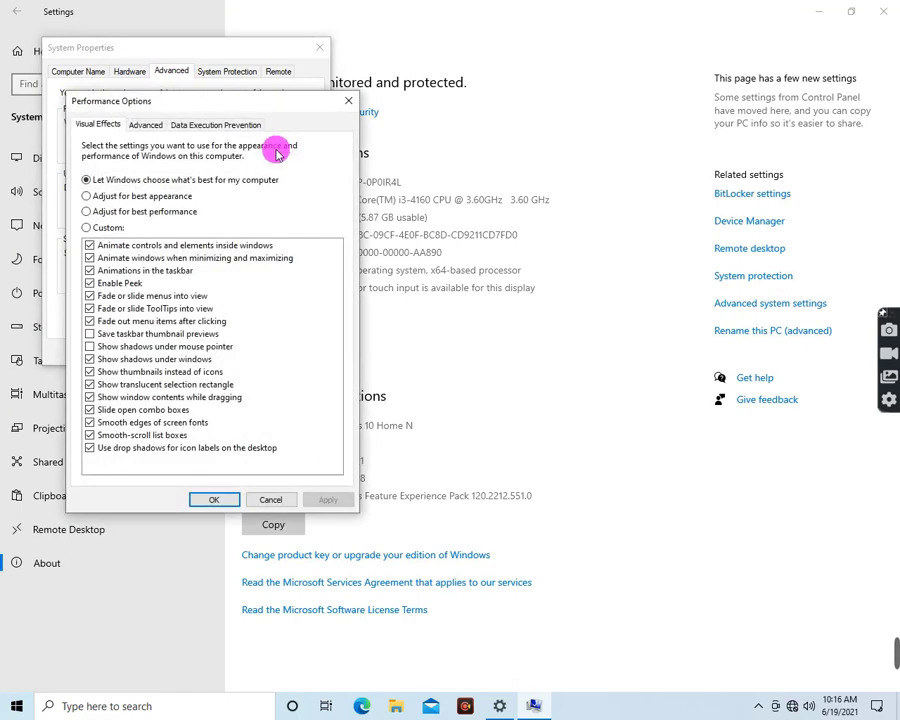
click(146, 126)
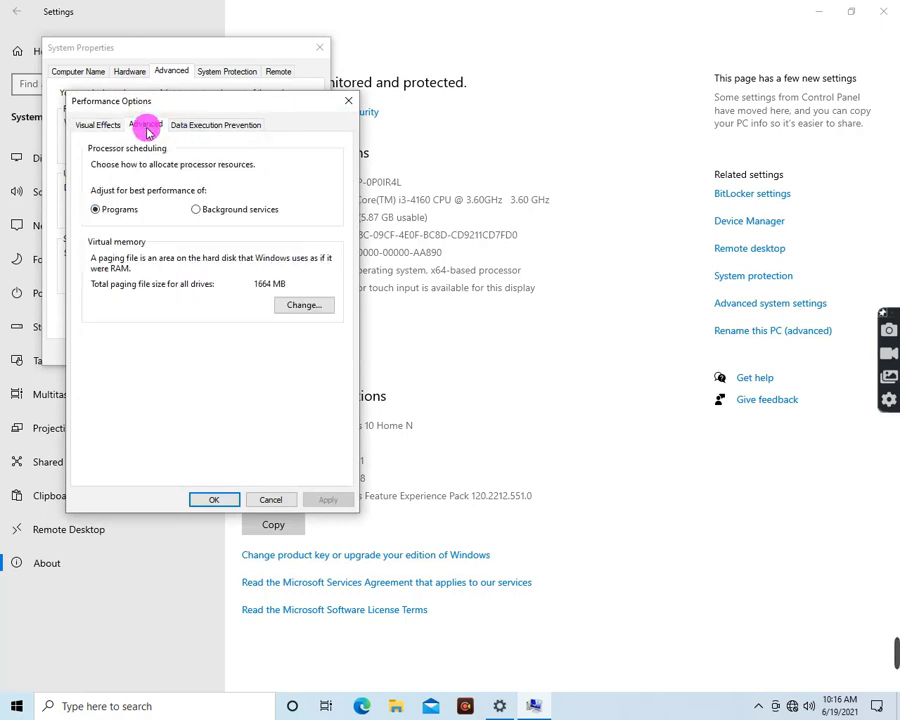
click(303, 306)
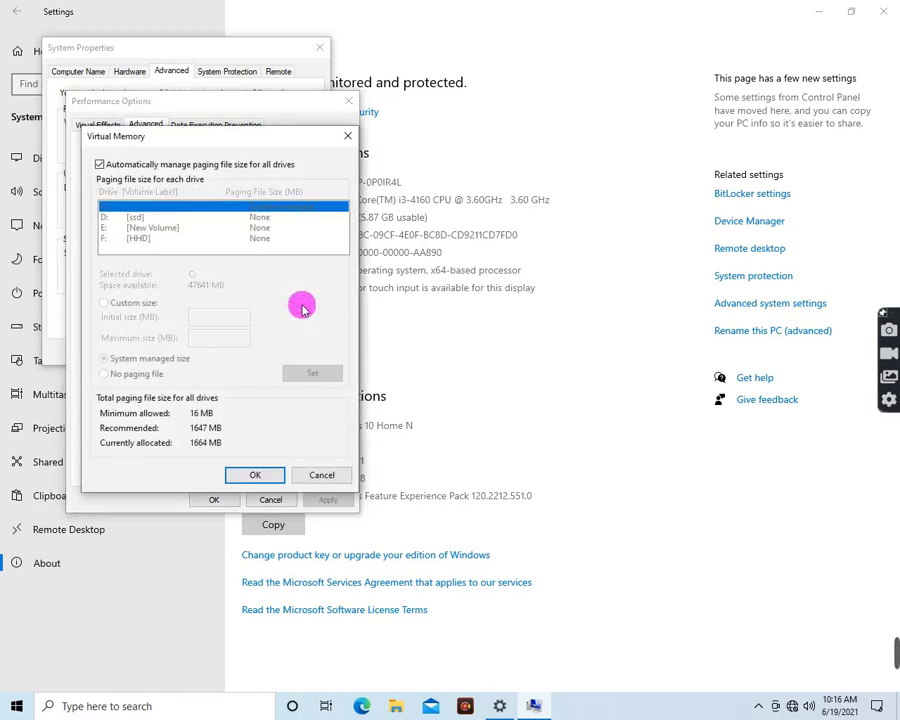
click(100, 165)
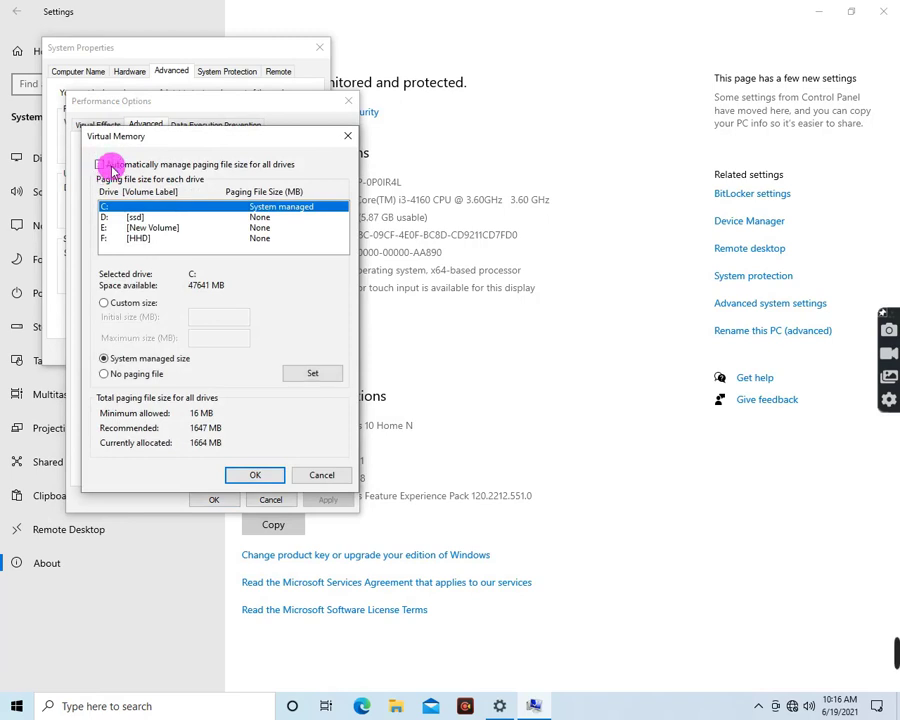
click(115, 237)
click(113, 228)
click(122, 238)
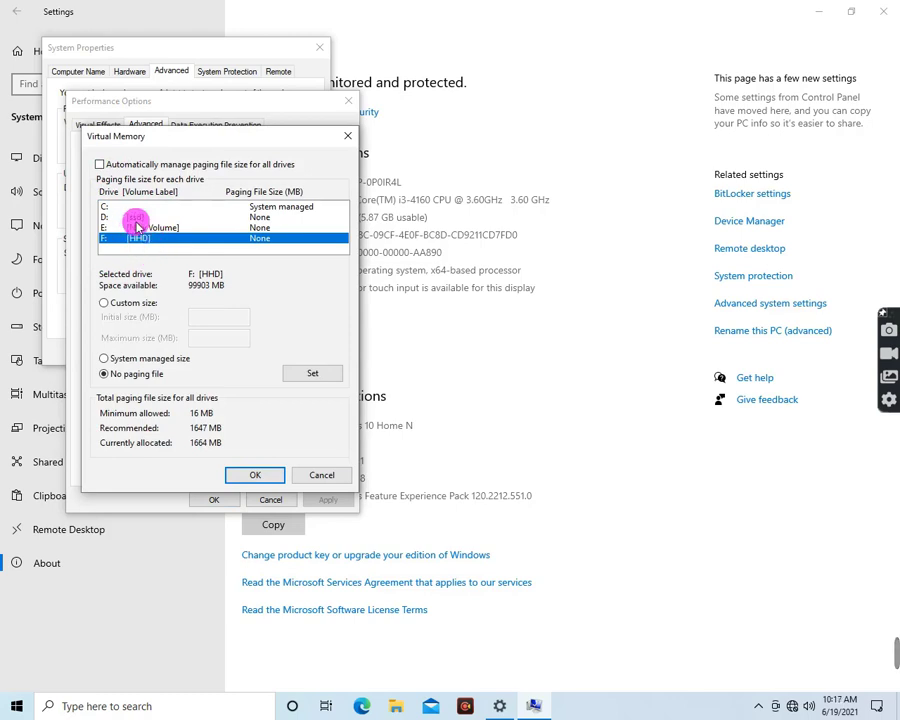
click(140, 228)
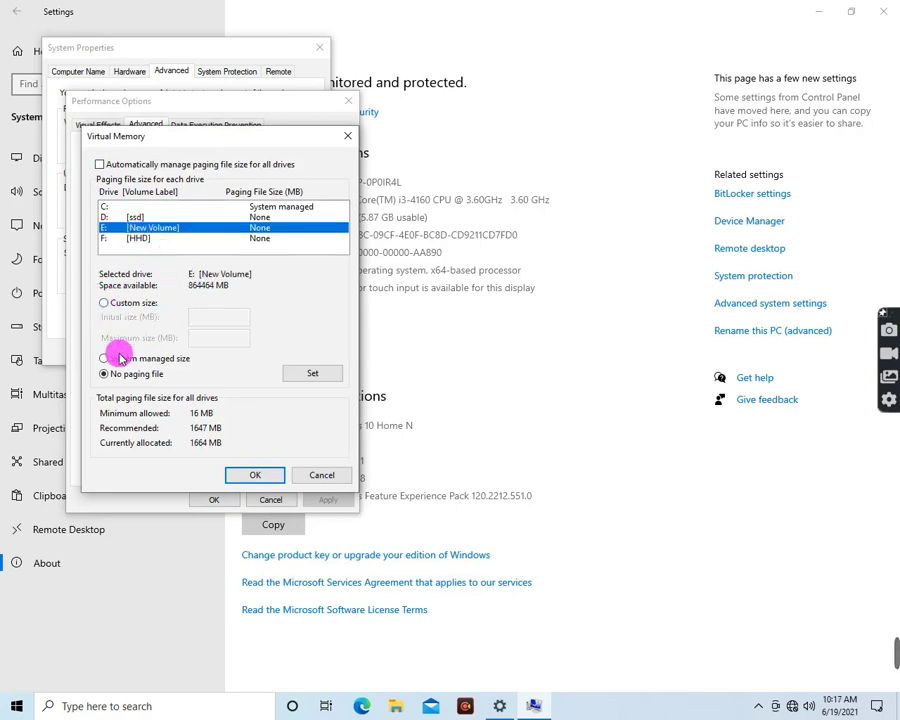
click(104, 303)
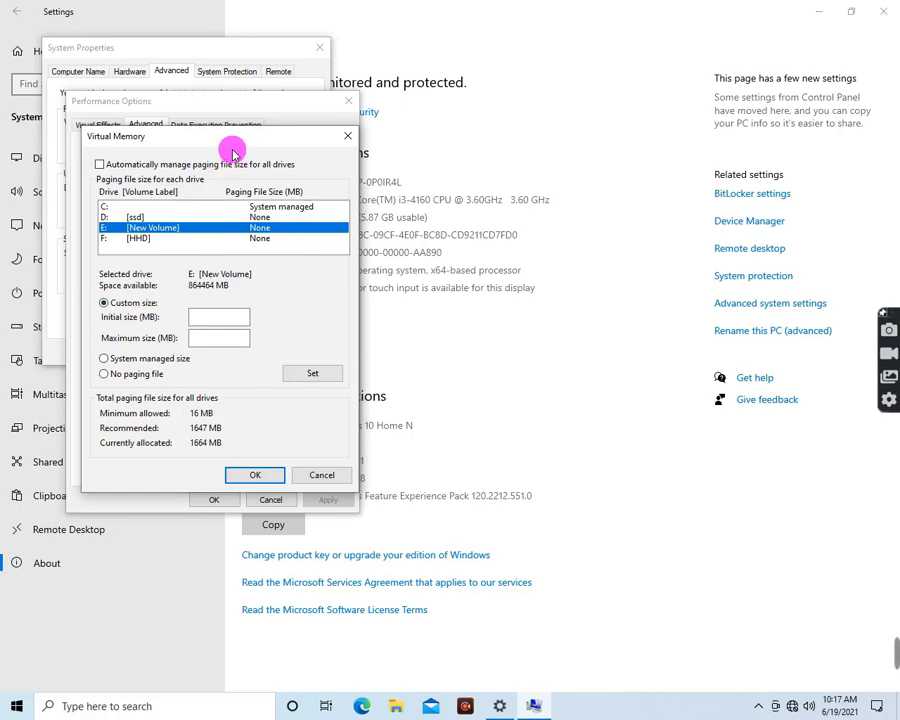
drag(218, 142, 305, 161)
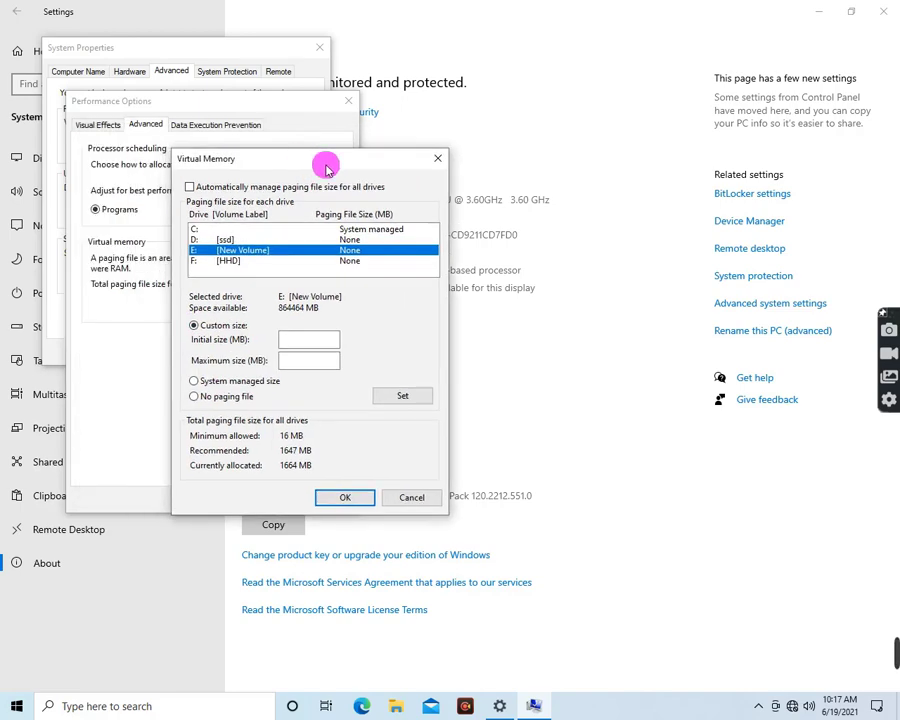
click(434, 157)
click(347, 104)
Step: Open the Virtual Memory settings from the advanced performance options, moving the dialogs so the device specifications stay readable
drag(221, 44, 619, 256)
click(709, 362)
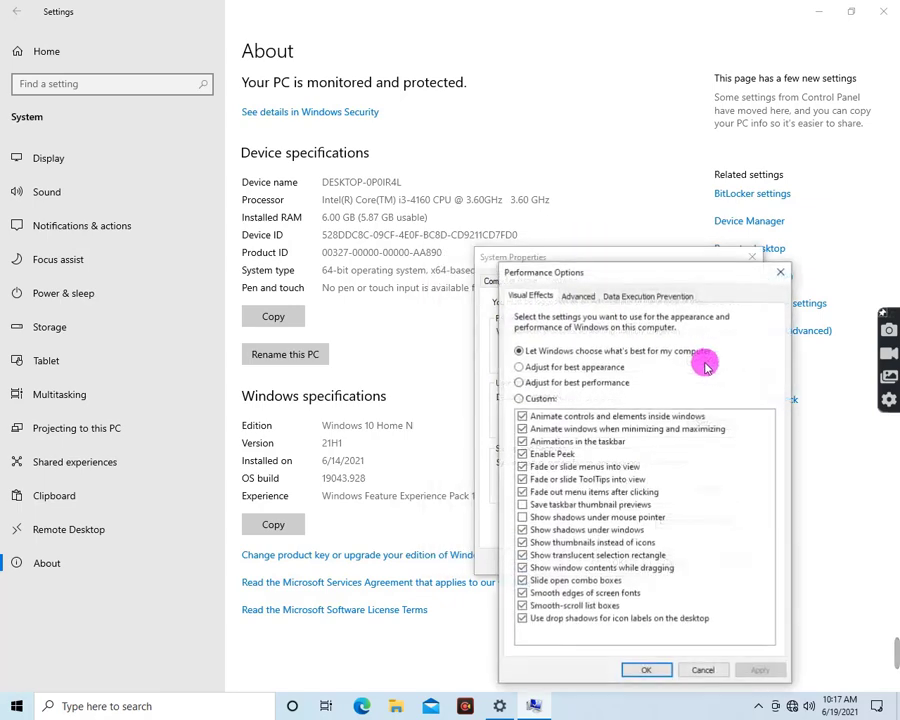
click(588, 298)
click(728, 478)
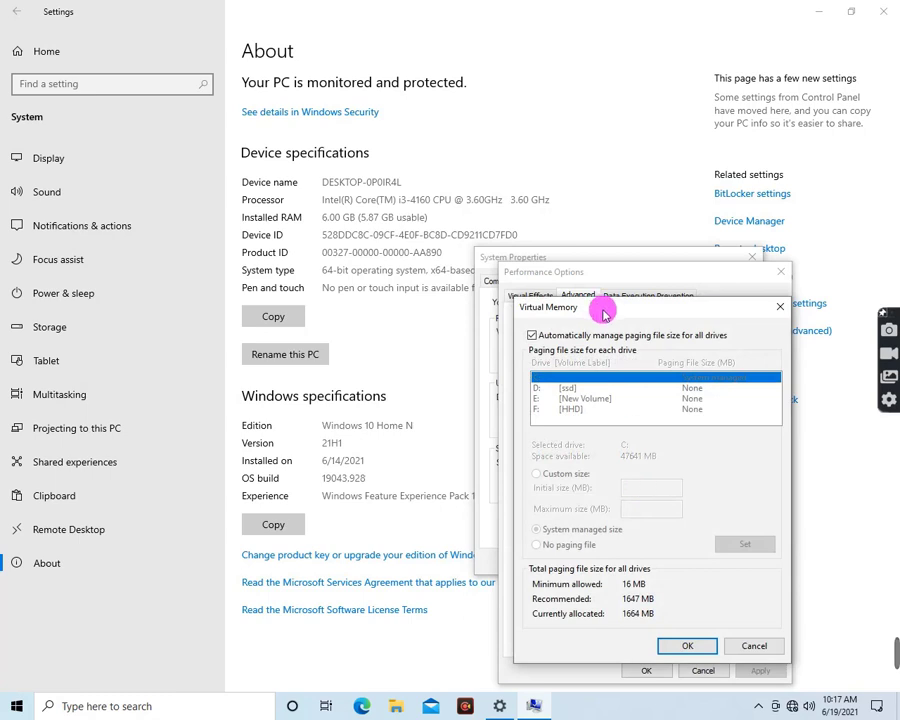
drag(542, 304, 456, 226)
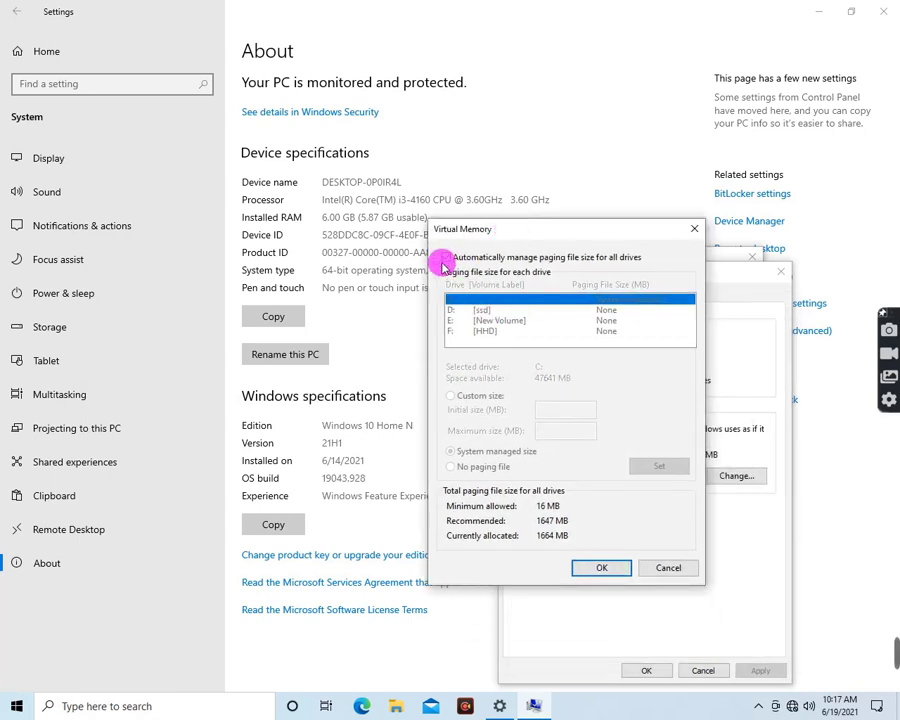
Step: Turn off automatic paging file management for all drives and choose a custom size for drive E: [New Volume]
click(447, 259)
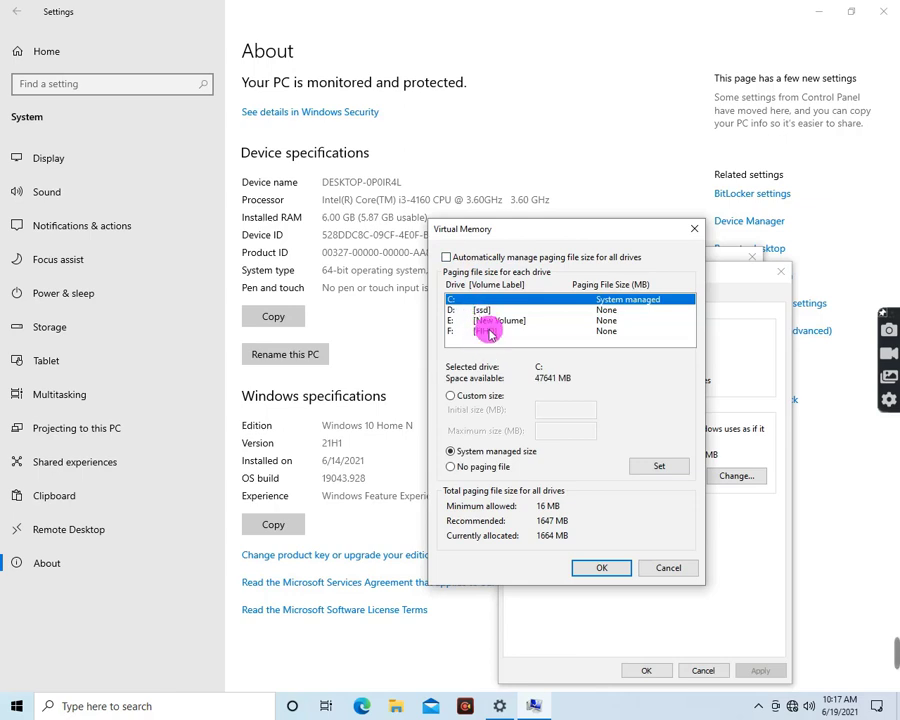
click(455, 311)
click(450, 321)
click(457, 331)
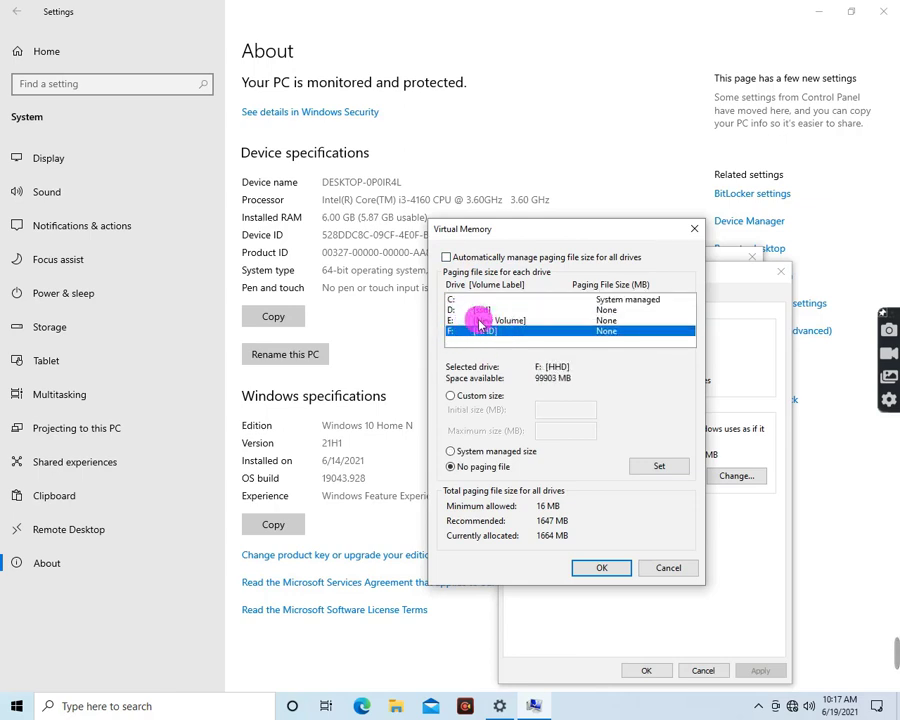
click(453, 321)
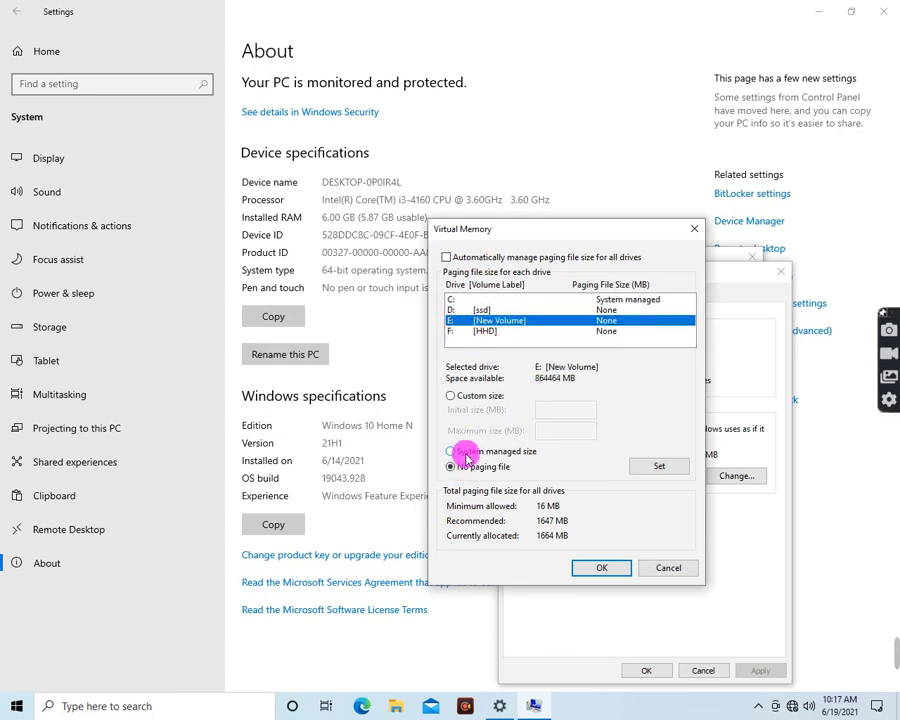
click(452, 397)
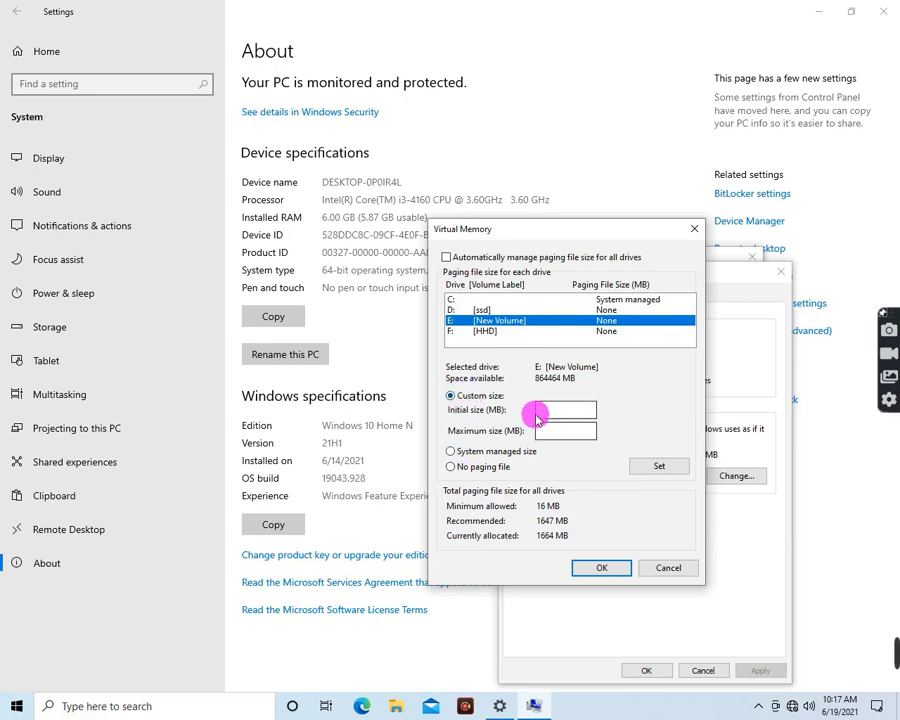
Step: Switch to Calculator and multiply 1024 by 6, the installed RAM in GB
click(567, 411)
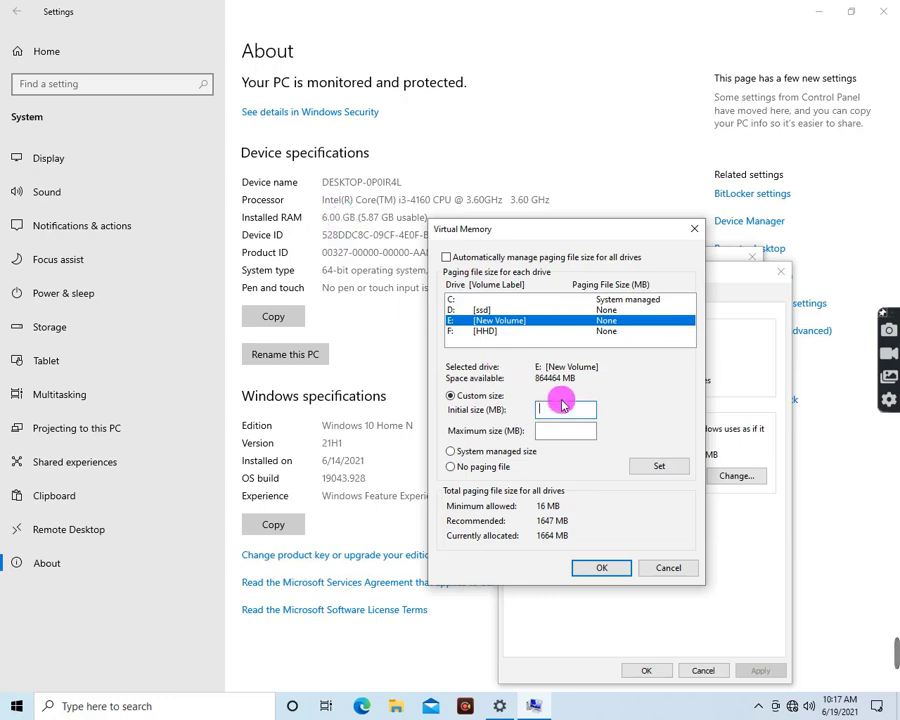
click(66, 705)
text(cal)
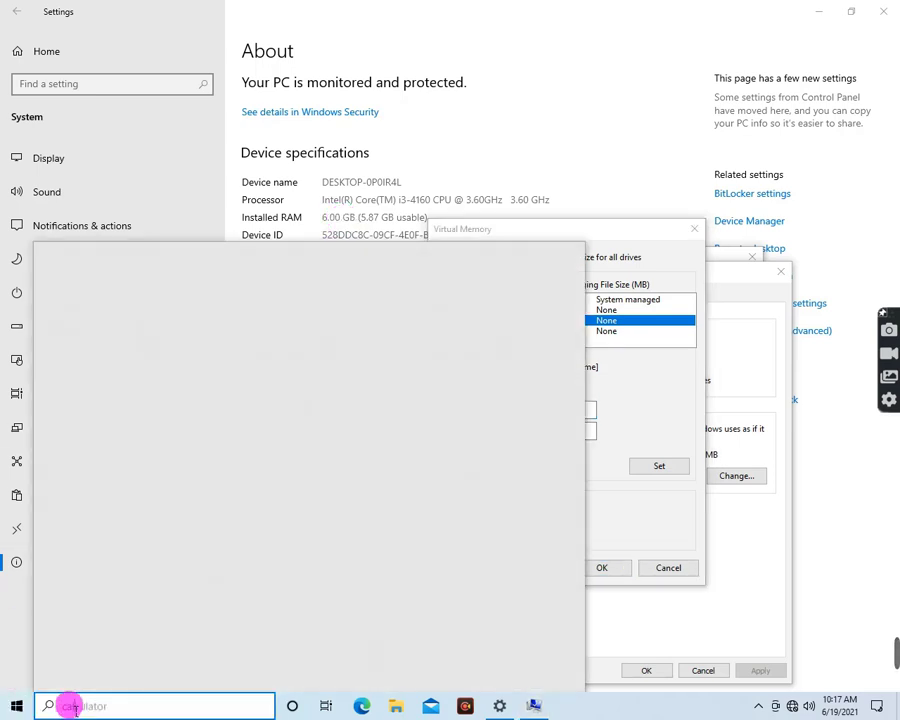
click(98, 334)
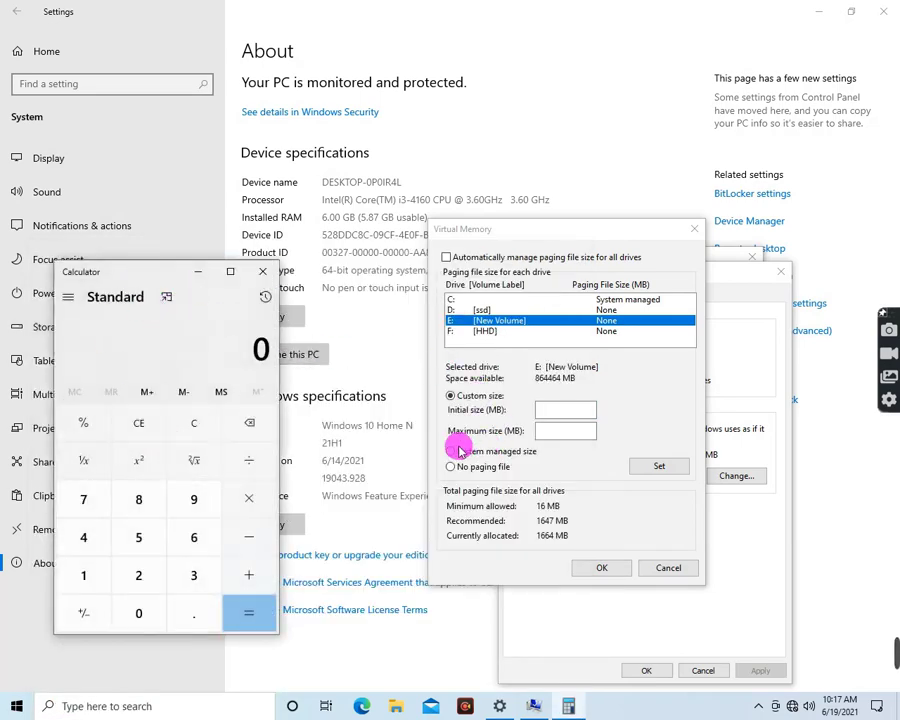
click(86, 577)
click(136, 611)
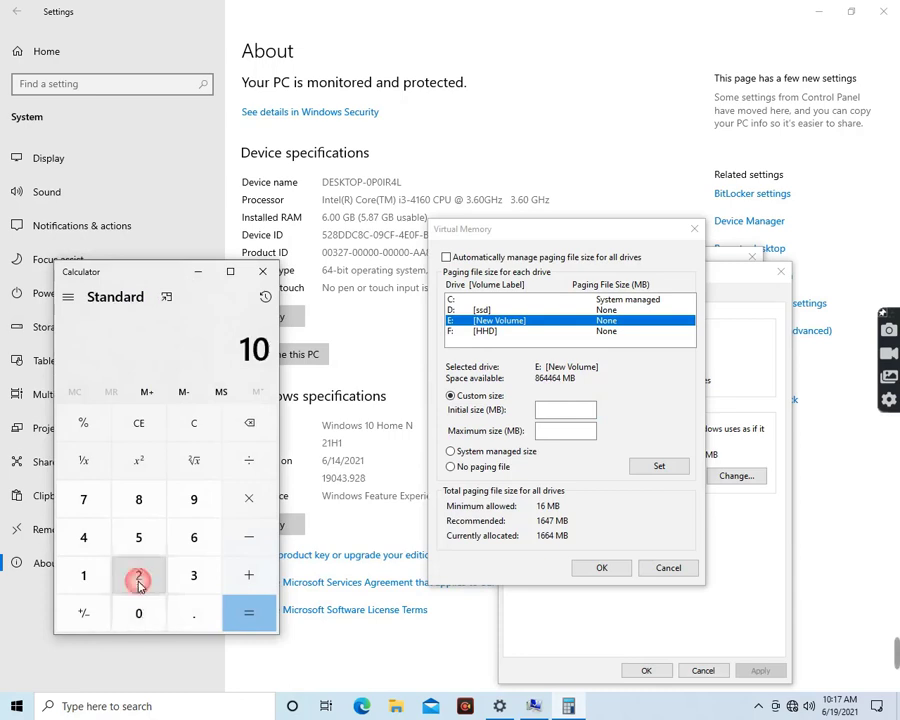
click(137, 576)
click(88, 538)
click(249, 499)
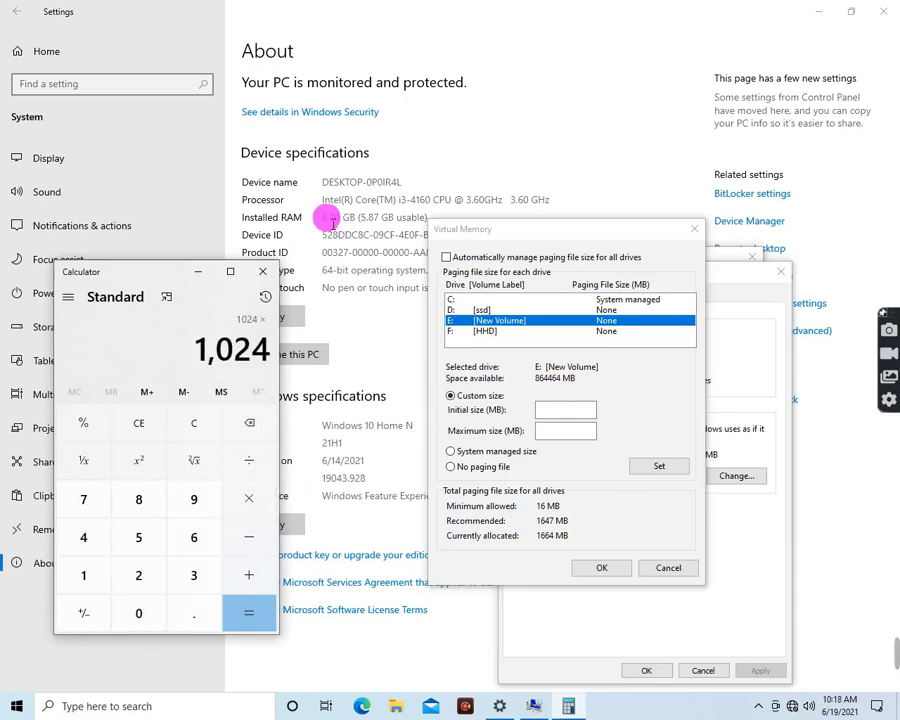
click(188, 538)
click(247, 615)
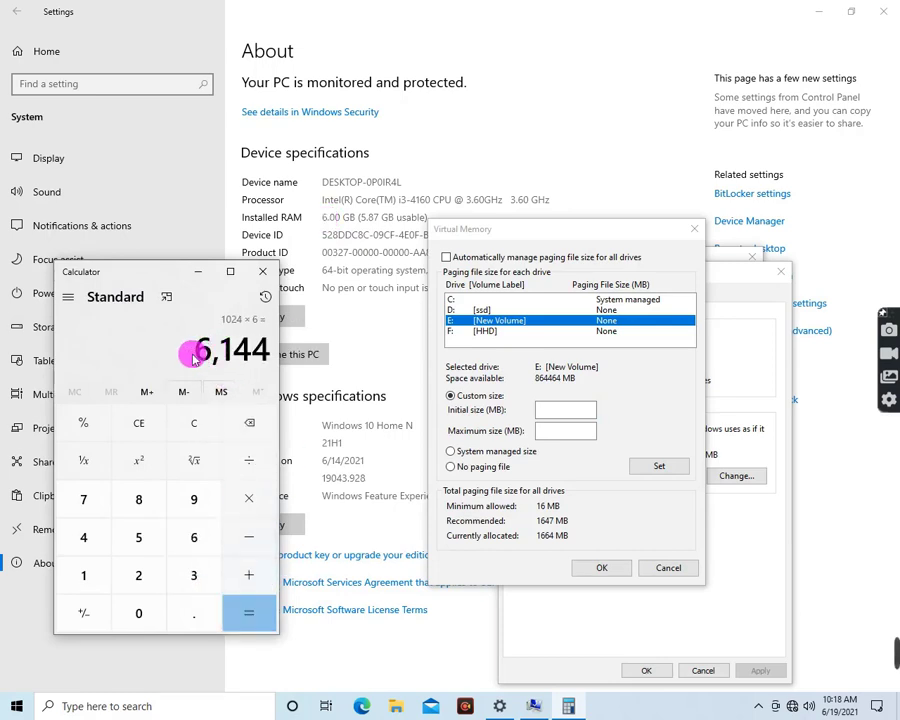
Step: Copy the calculated result into the initial paging file size for drive E: and remove the comma, giving 6144 MB
drag(271, 356, 191, 358)
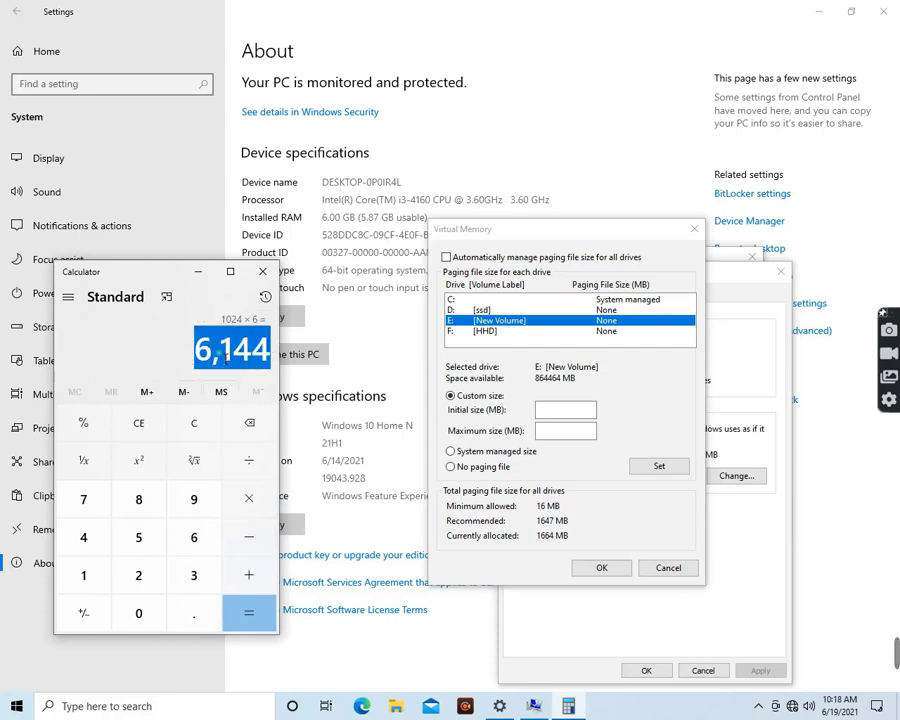
right_click(228, 358)
click(255, 364)
click(546, 402)
right_click(550, 416)
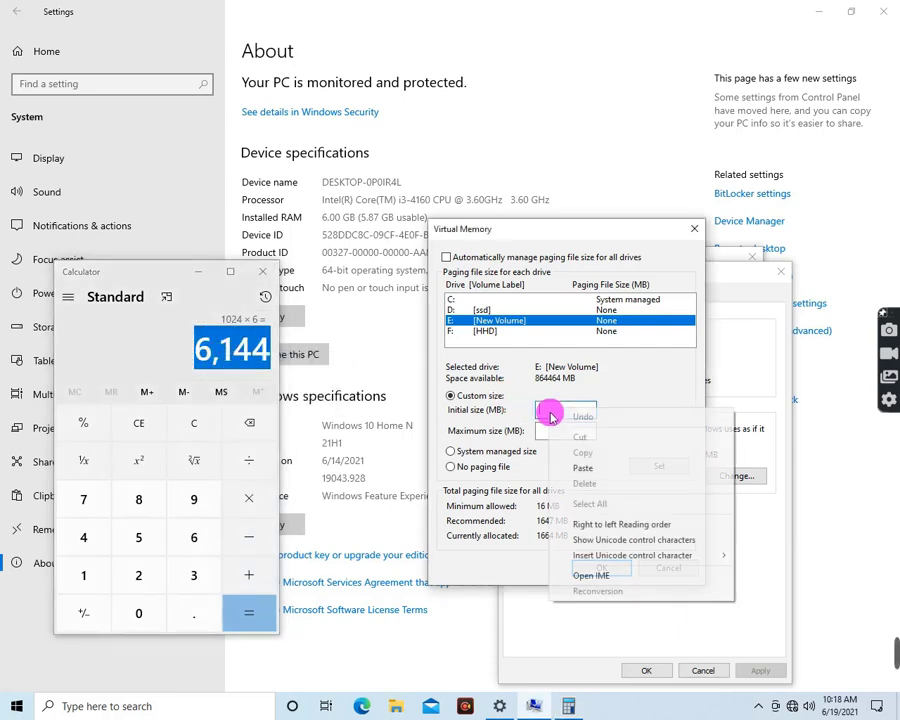
click(580, 468)
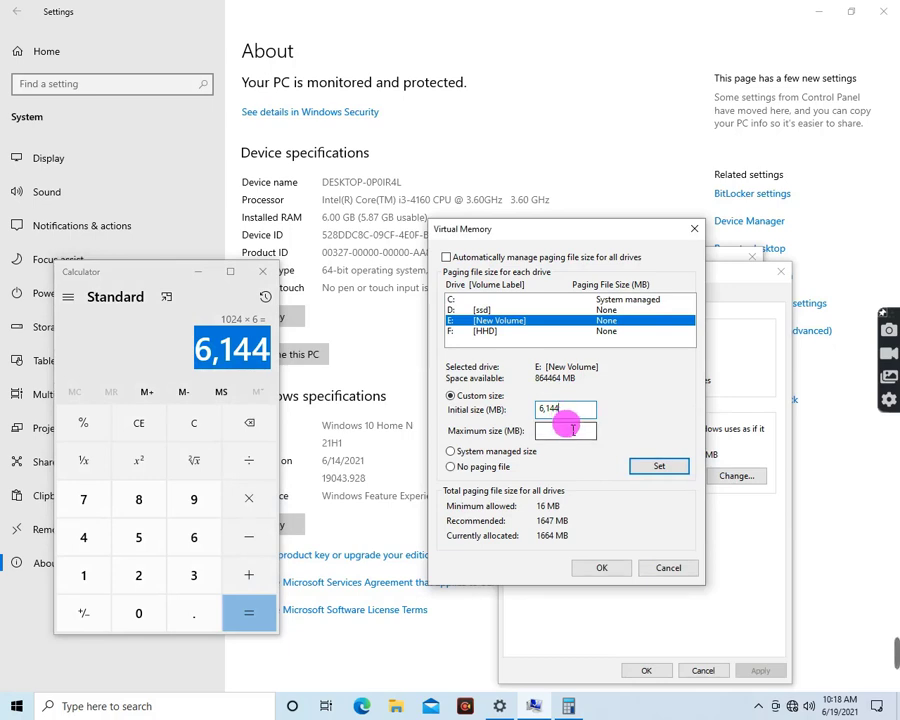
double_click(547, 410)
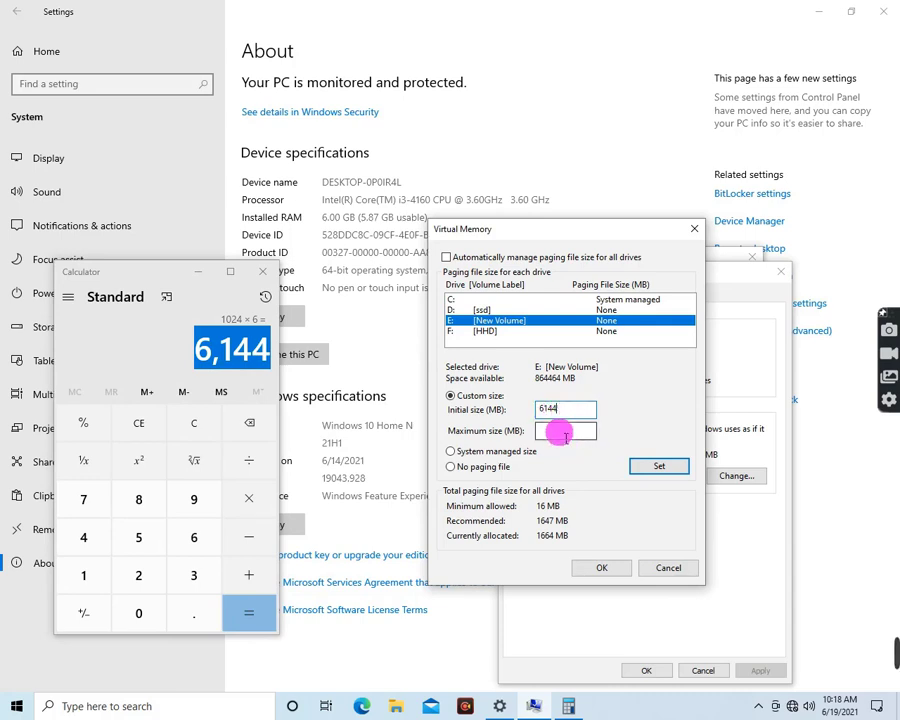
Step: Multiply the 6144 result by 2 in Calculator for the maximum paging file size
click(559, 438)
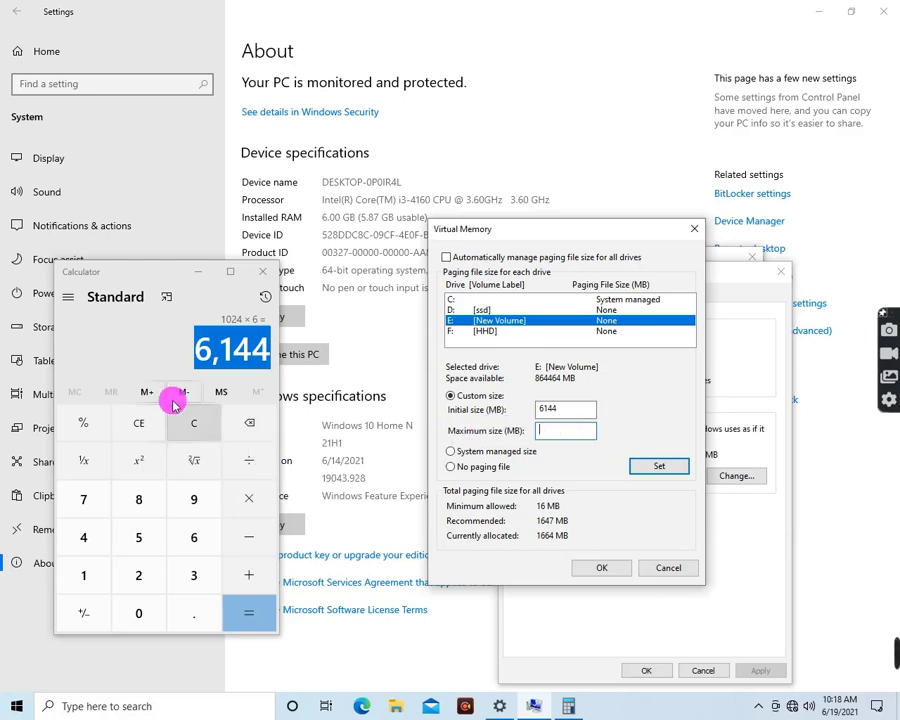
click(249, 499)
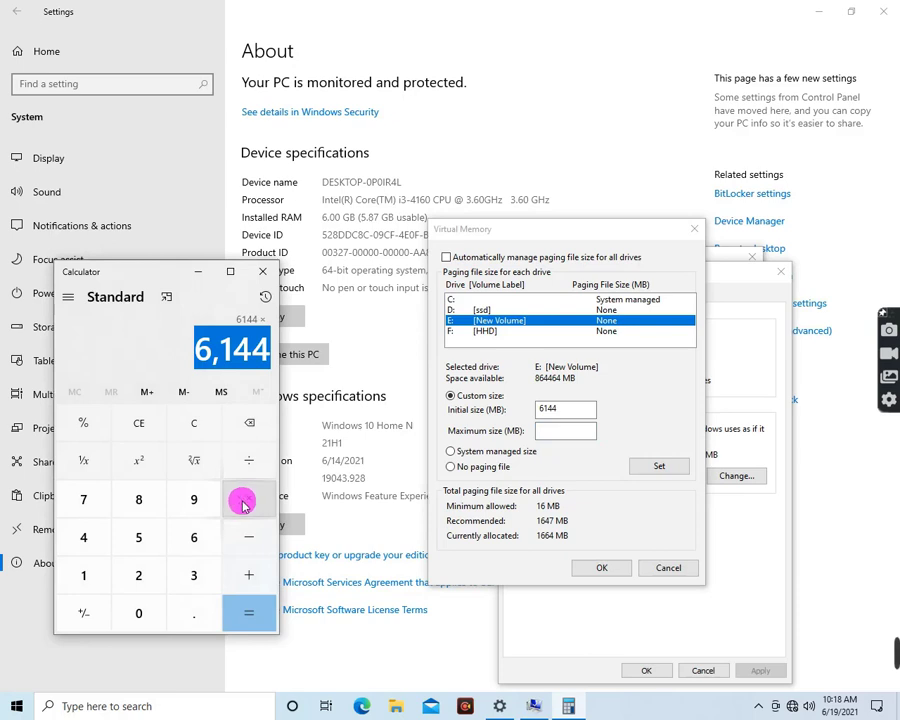
click(139, 577)
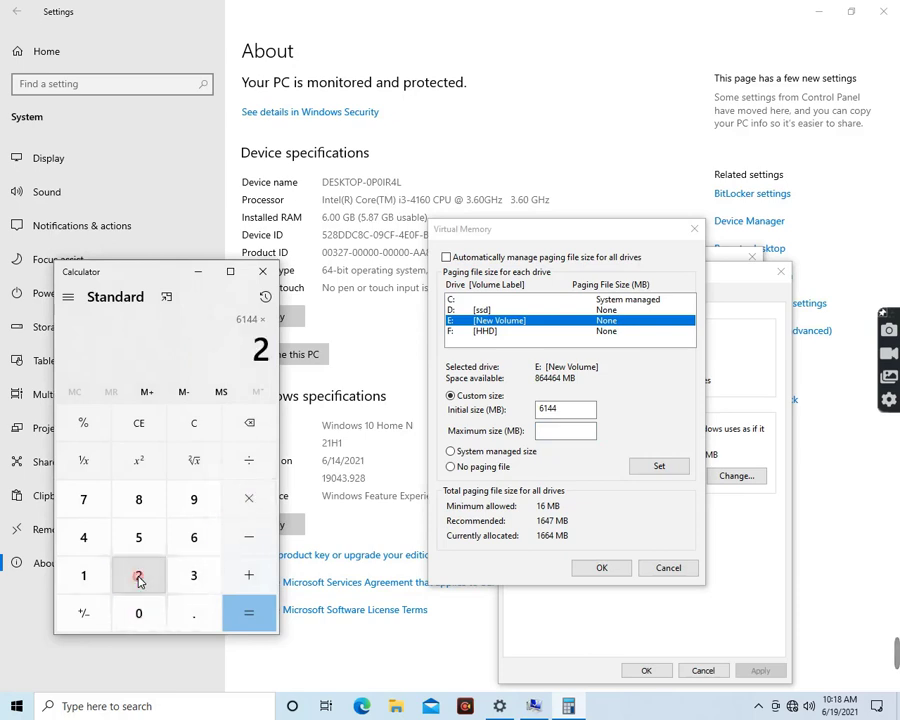
click(245, 610)
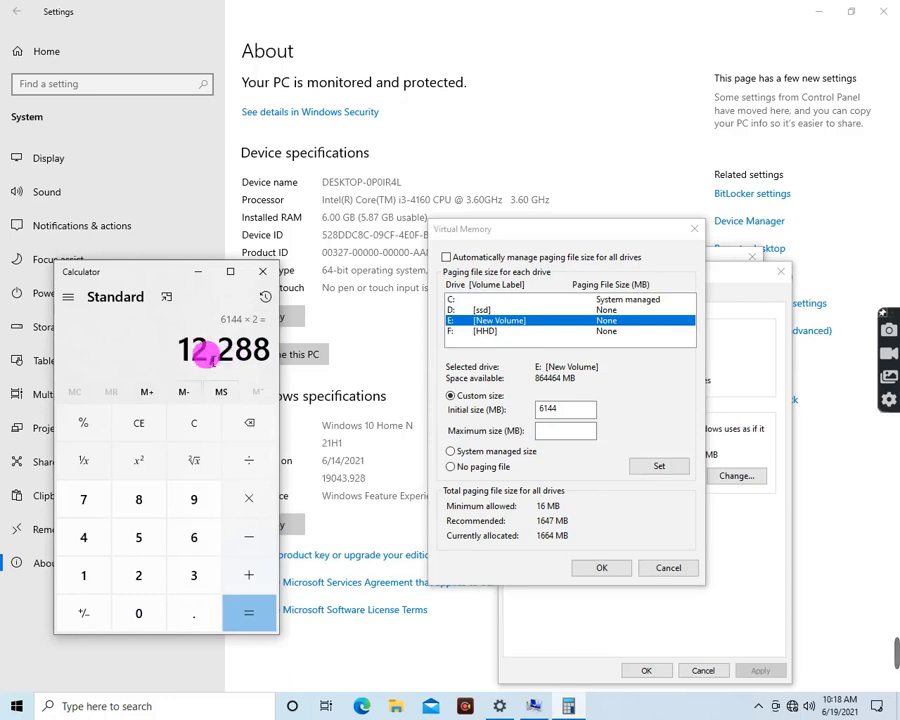
Step: Set drive E:'s maximum paging file size to 12288 MB, apply the custom size and accept the Virtual Memory settings
click(557, 432)
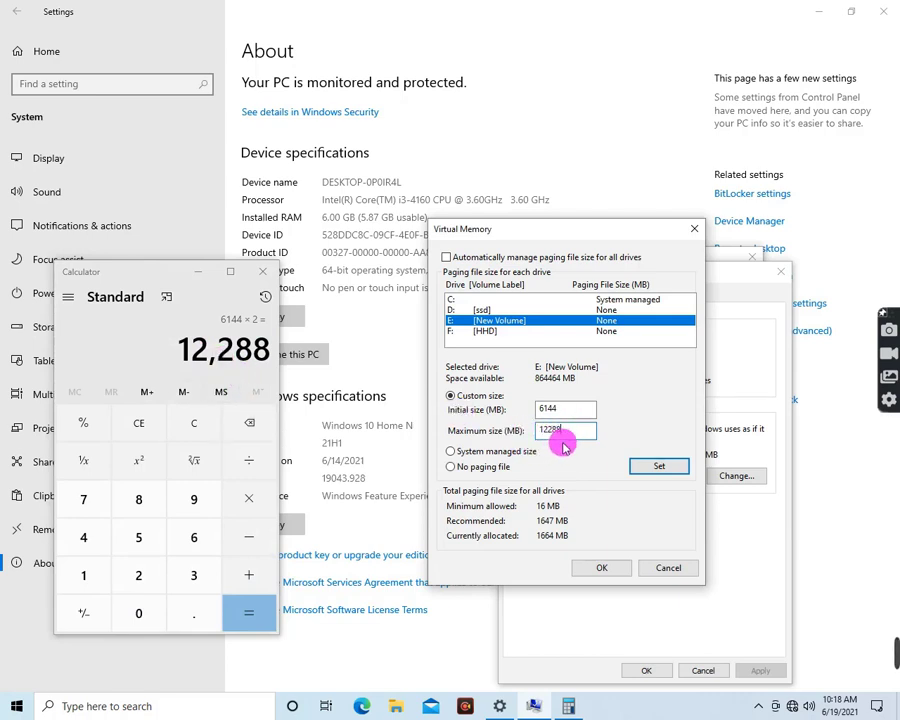
click(653, 467)
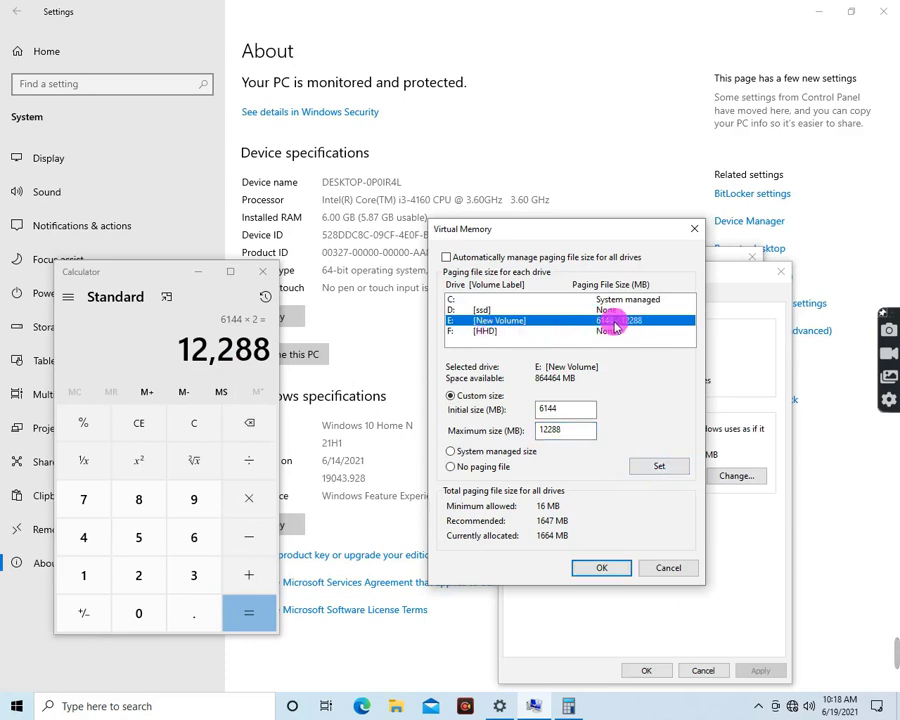
click(603, 569)
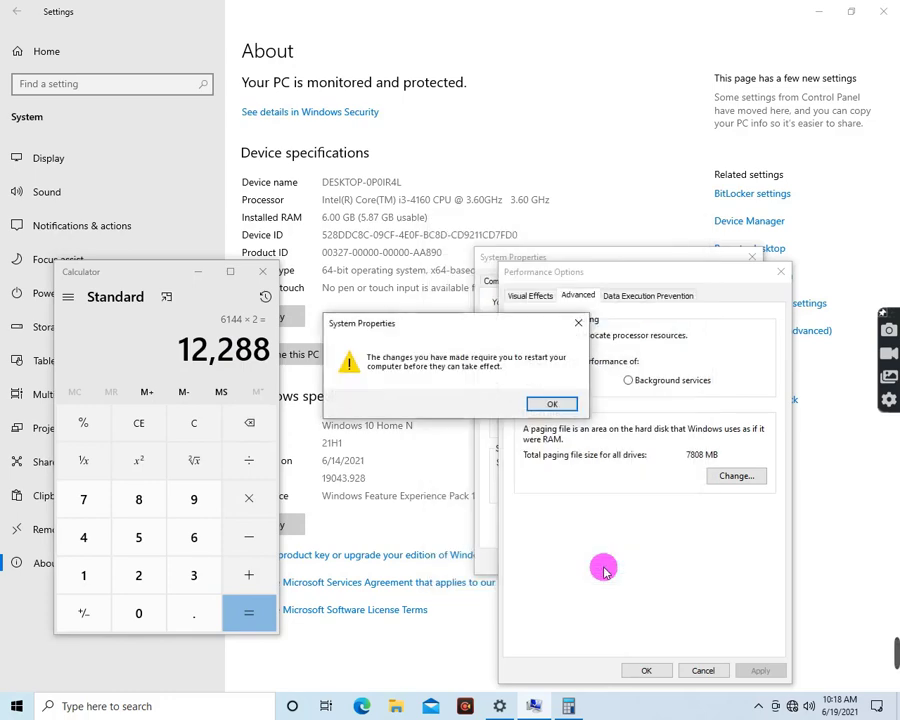
Step: Acknowledge the restart notice, then apply and accept the Performance Options and System Properties settings
click(555, 406)
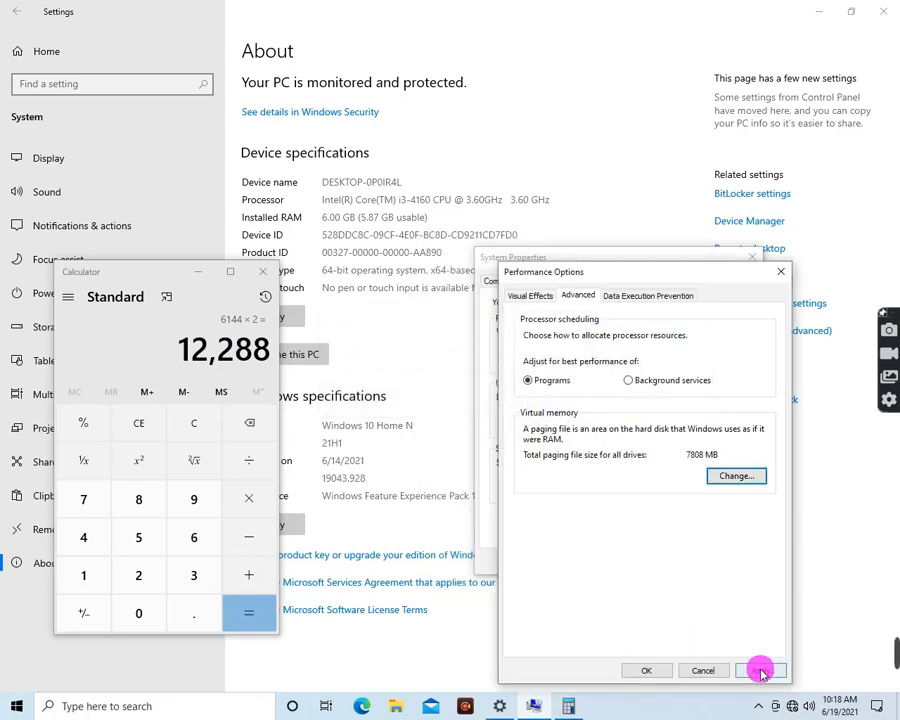
click(760, 671)
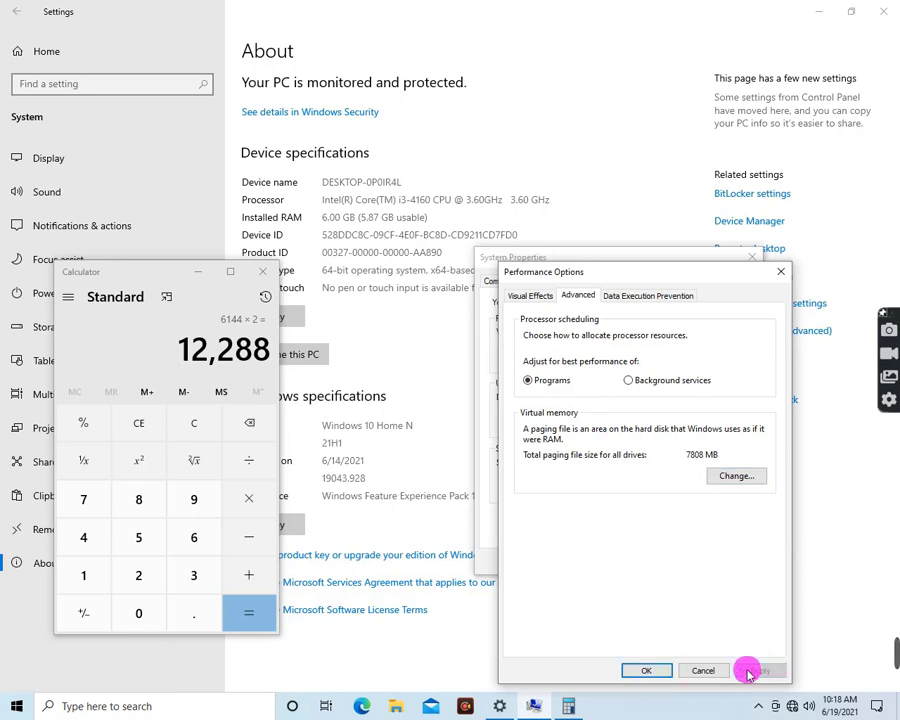
click(647, 671)
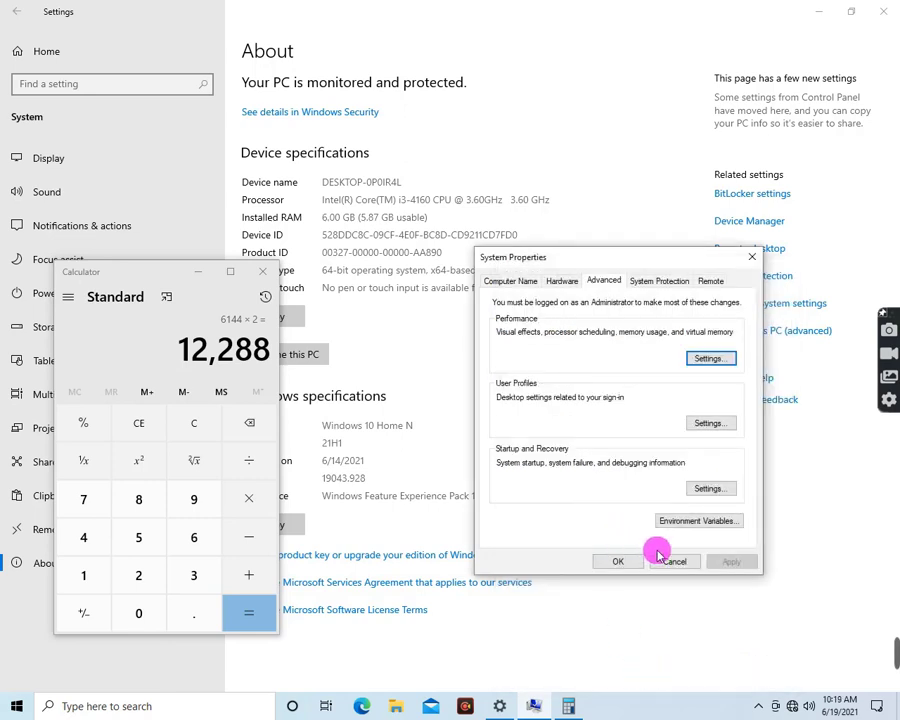
click(620, 562)
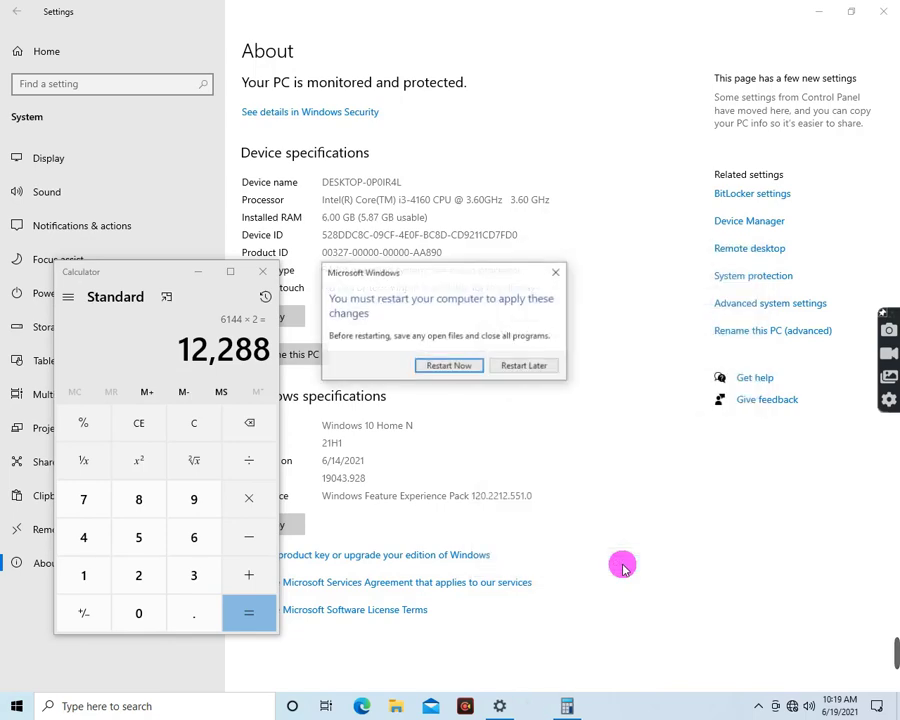
Step: Close Calculator and Settings, and postpone the computer restart
click(262, 281)
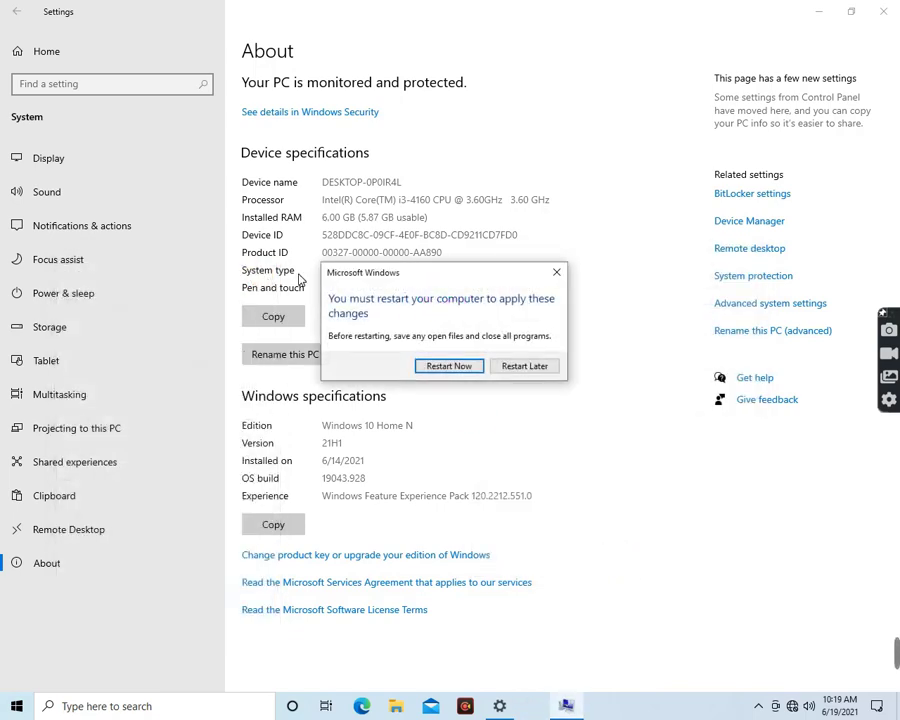
click(883, 11)
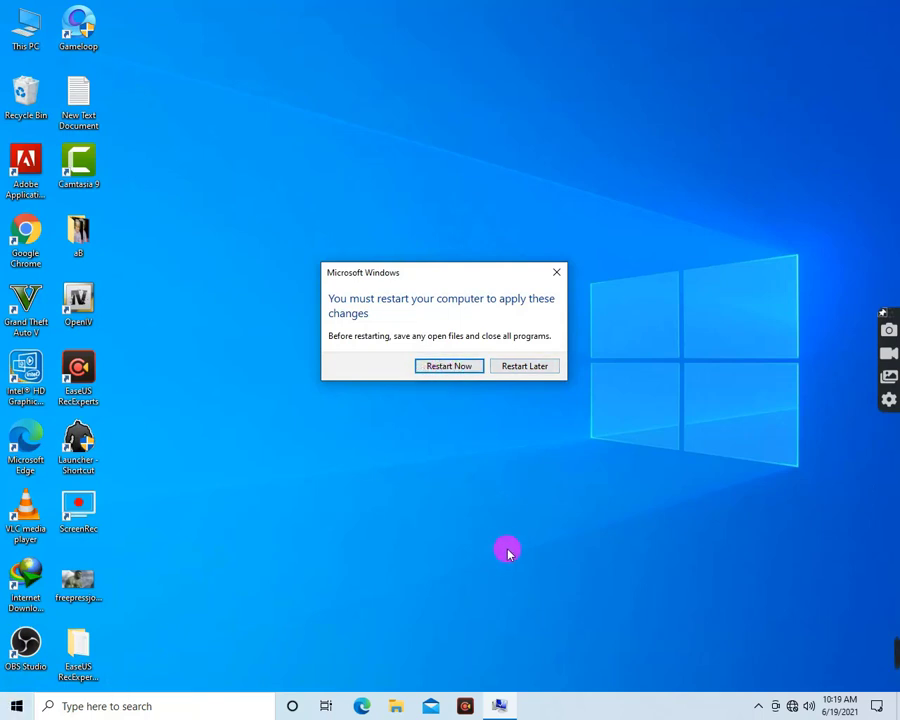
right_click(452, 446)
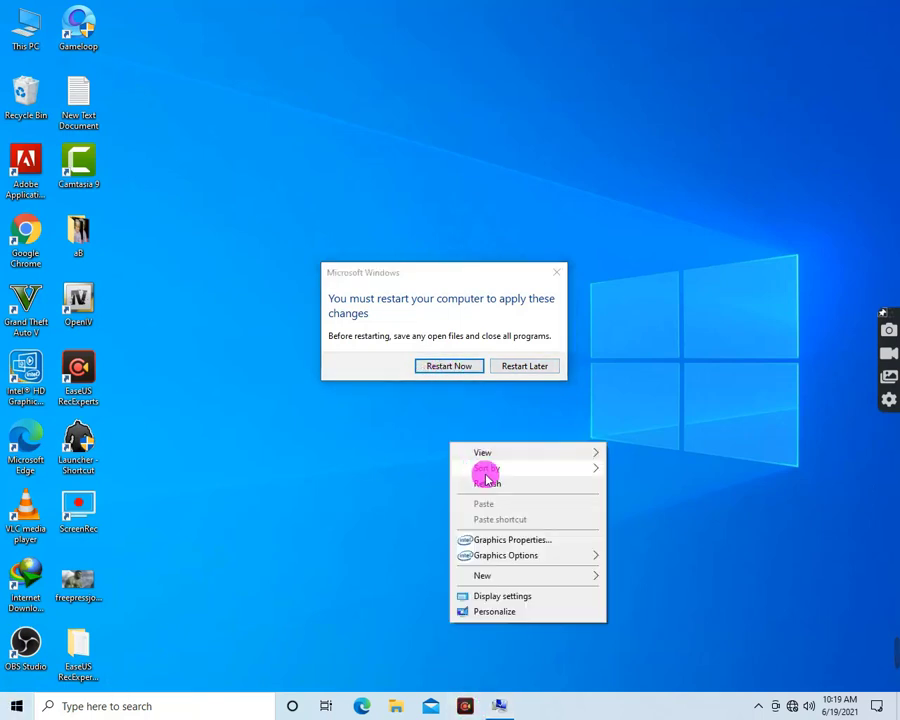
click(483, 482)
click(515, 367)
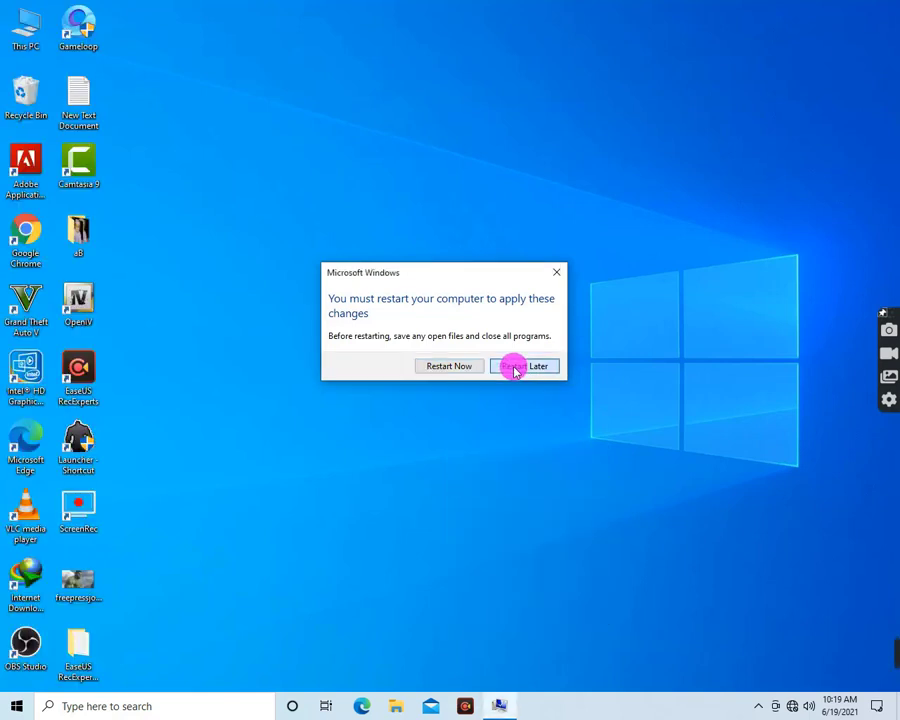
click(515, 367)
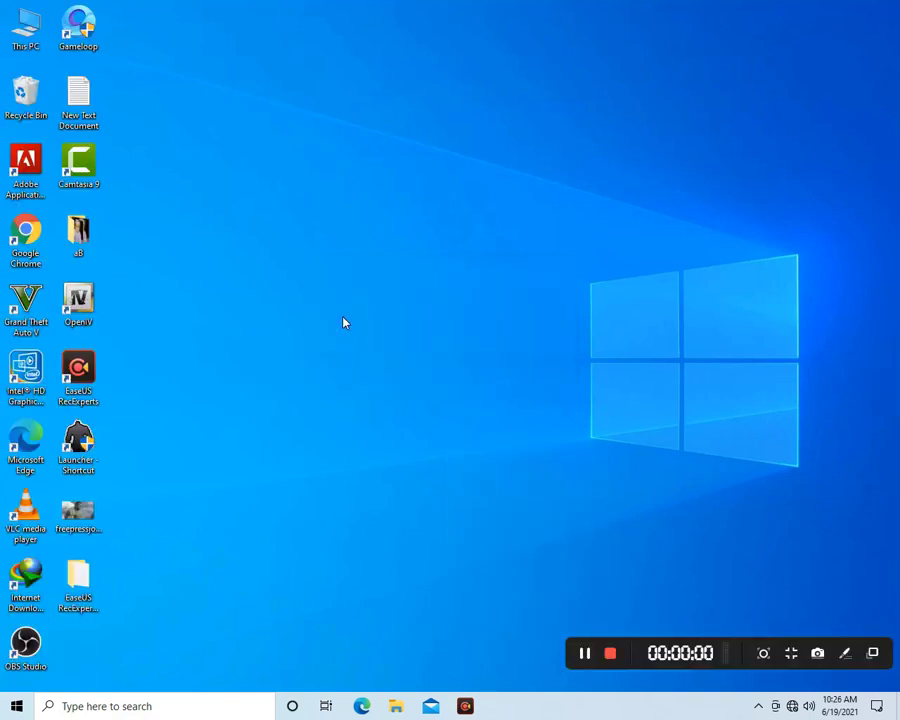
right_click(343, 318)
click(374, 359)
right_click(333, 342)
click(361, 377)
Step: Open the advanced Performance Options from the system's About page in Settings and check the total paging file size for all drives
click(16, 705)
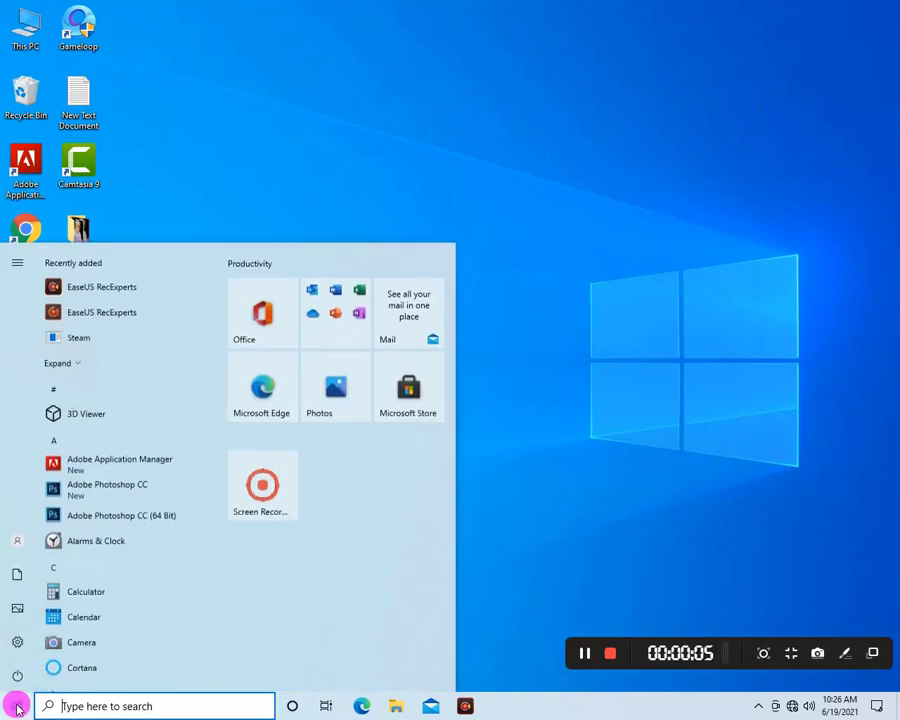
click(19, 640)
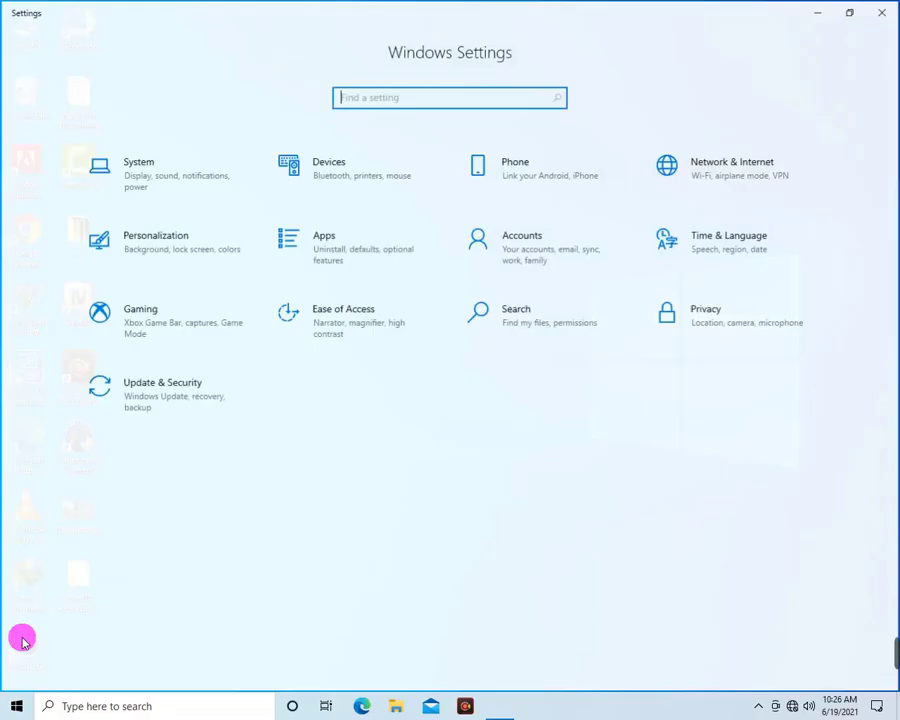
click(136, 181)
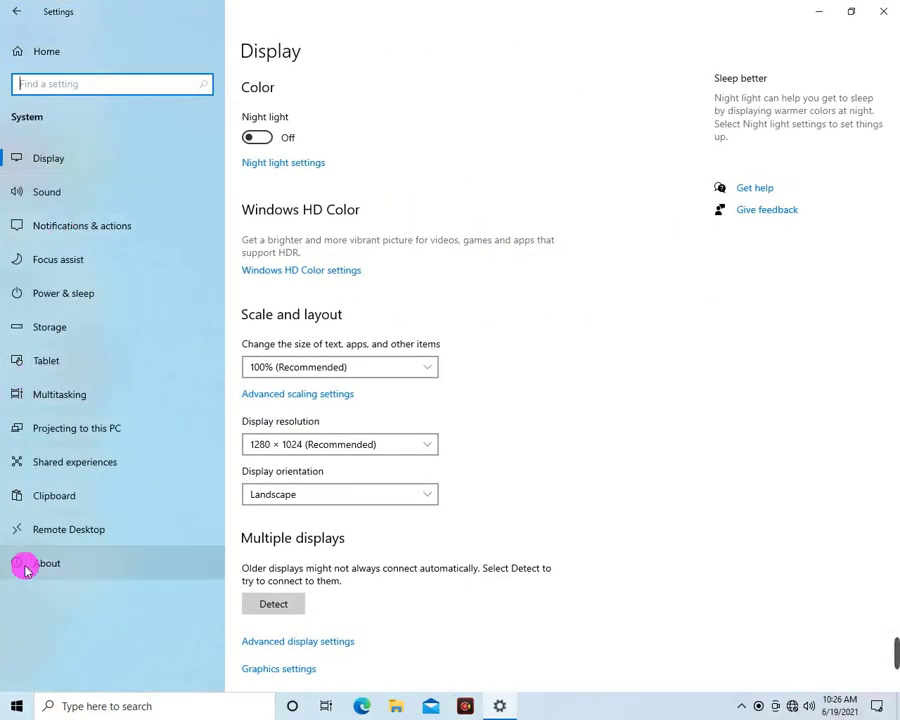
click(57, 566)
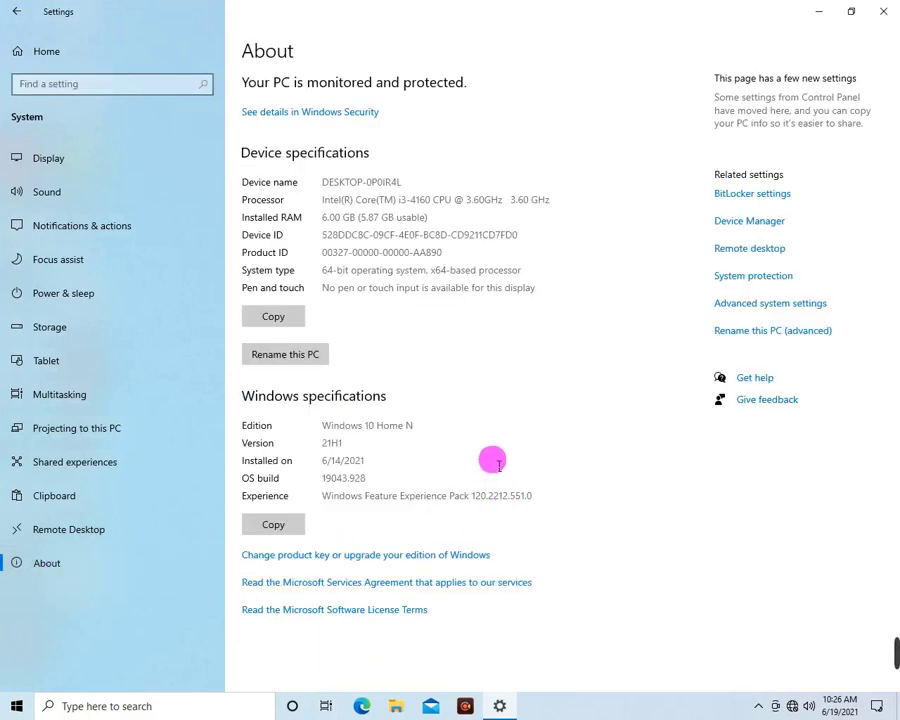
click(746, 306)
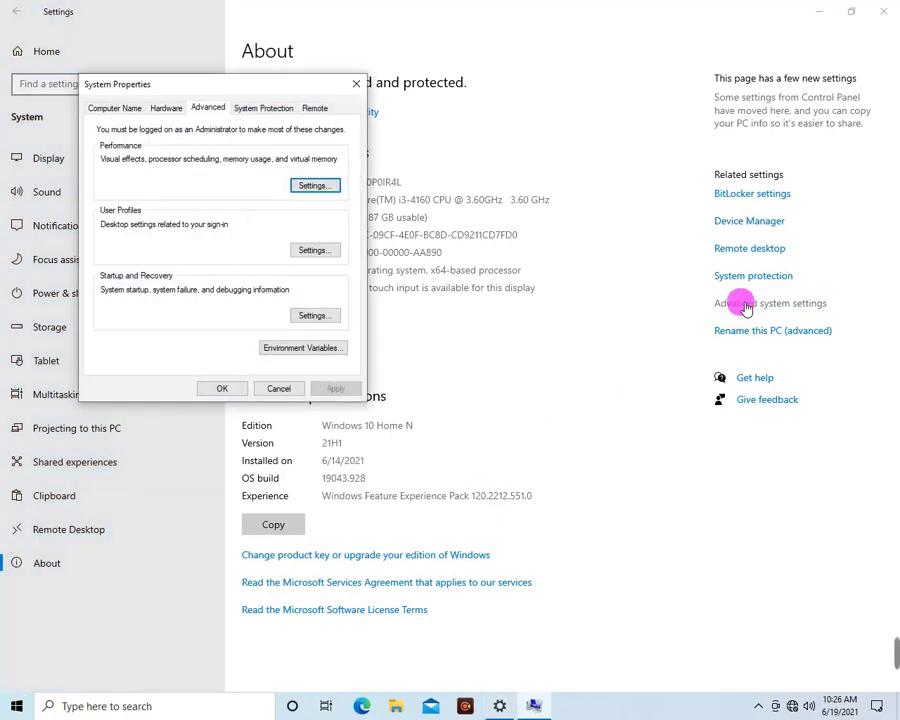
click(308, 189)
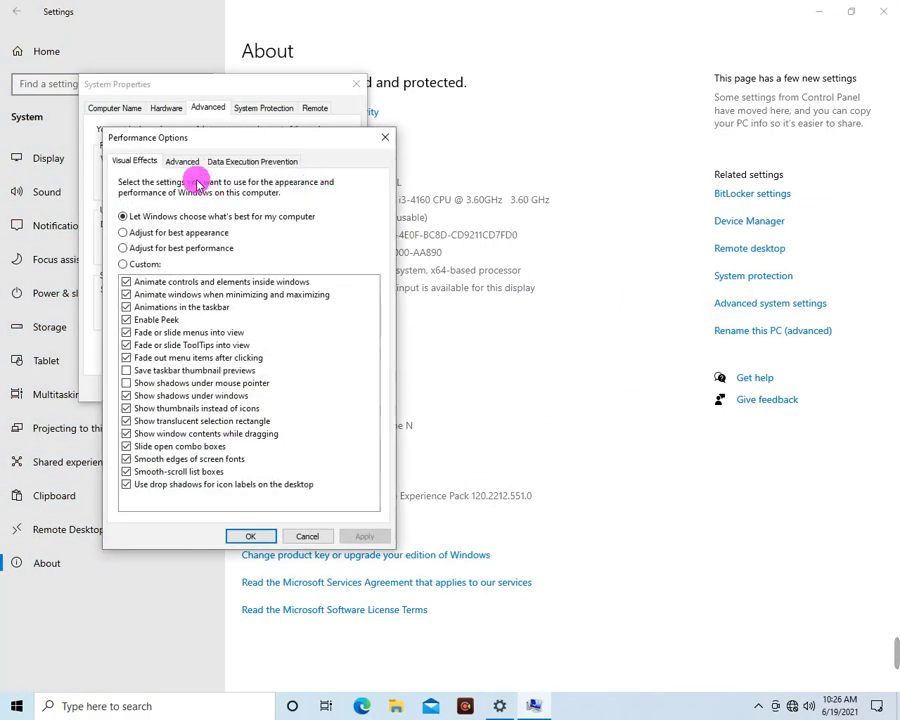
click(186, 163)
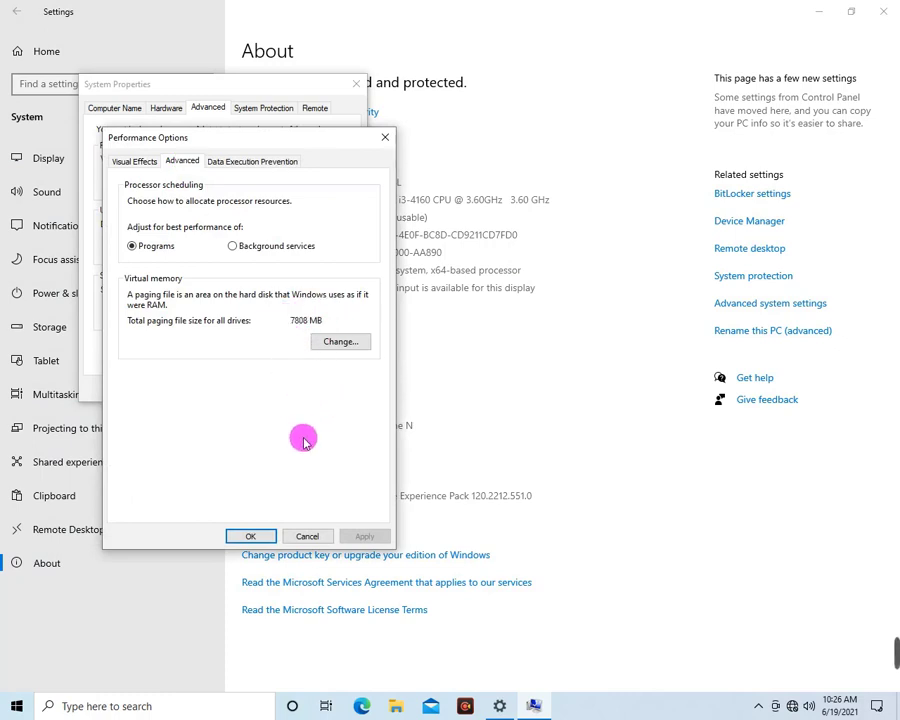
Step: Accept and close Performance Options and System Properties, and close Settings to return to the desktop
click(249, 537)
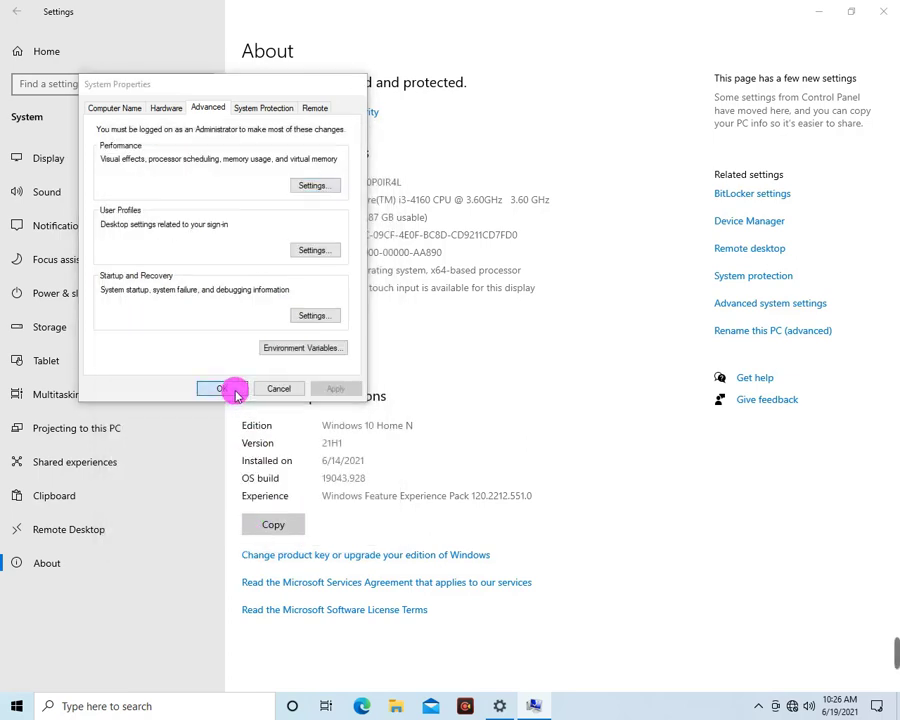
click(233, 389)
click(883, 11)
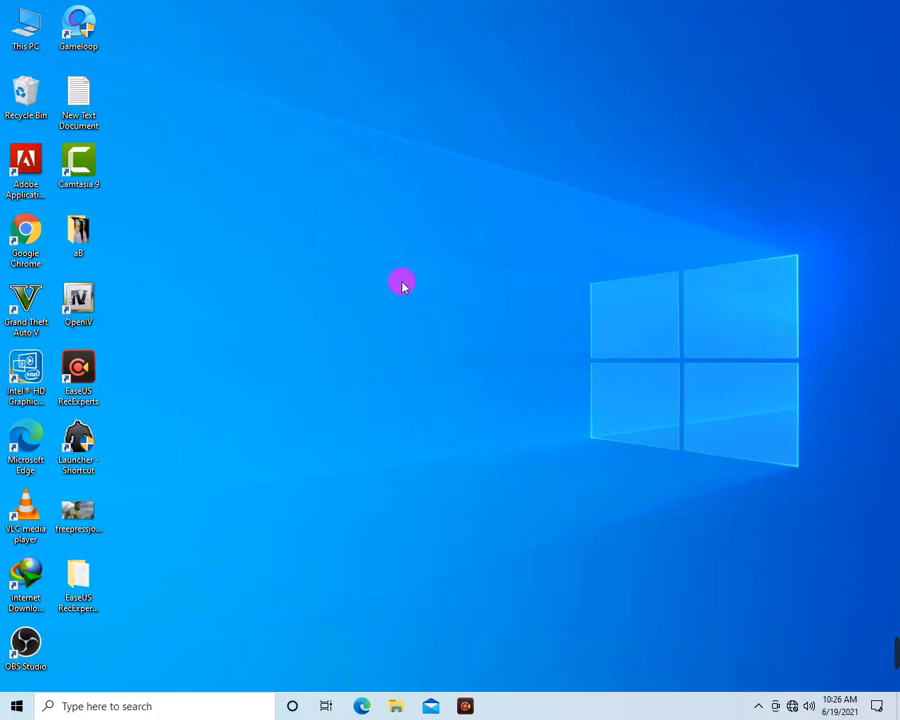